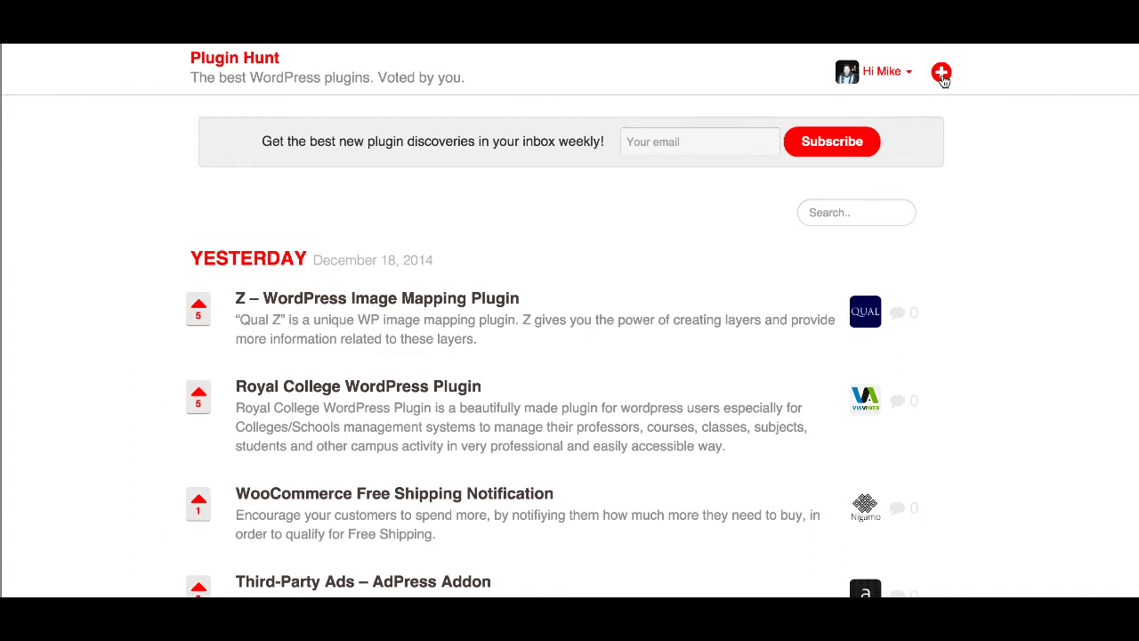
Preview the new plugin form and the Z – WordPress Image Mapping Plugin details, then close them.
click(942, 73)
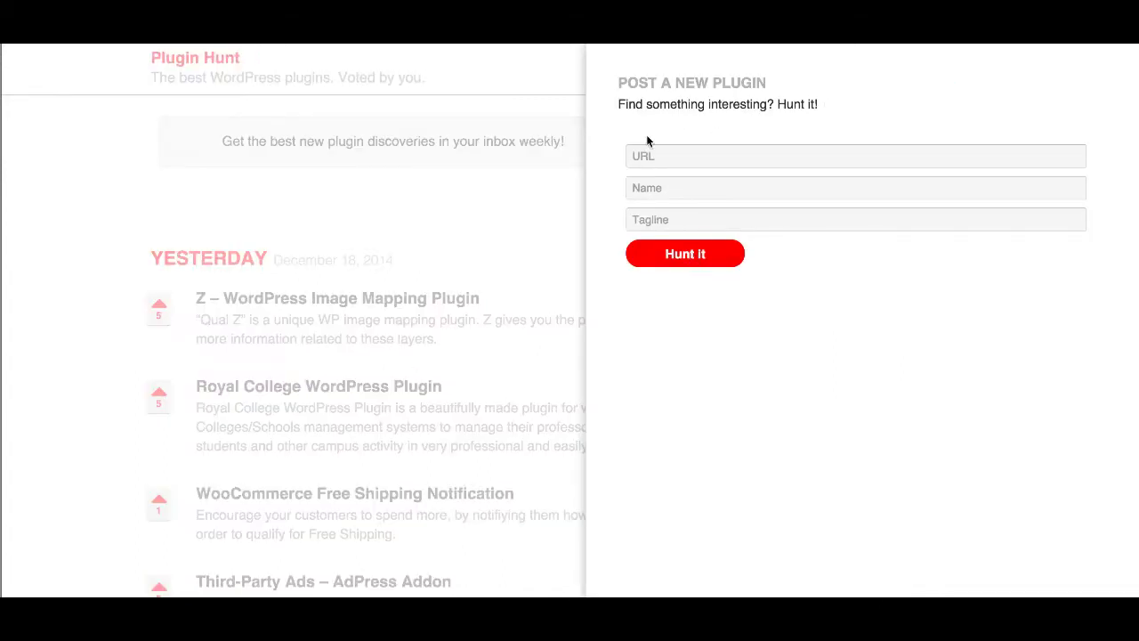
click(105, 213)
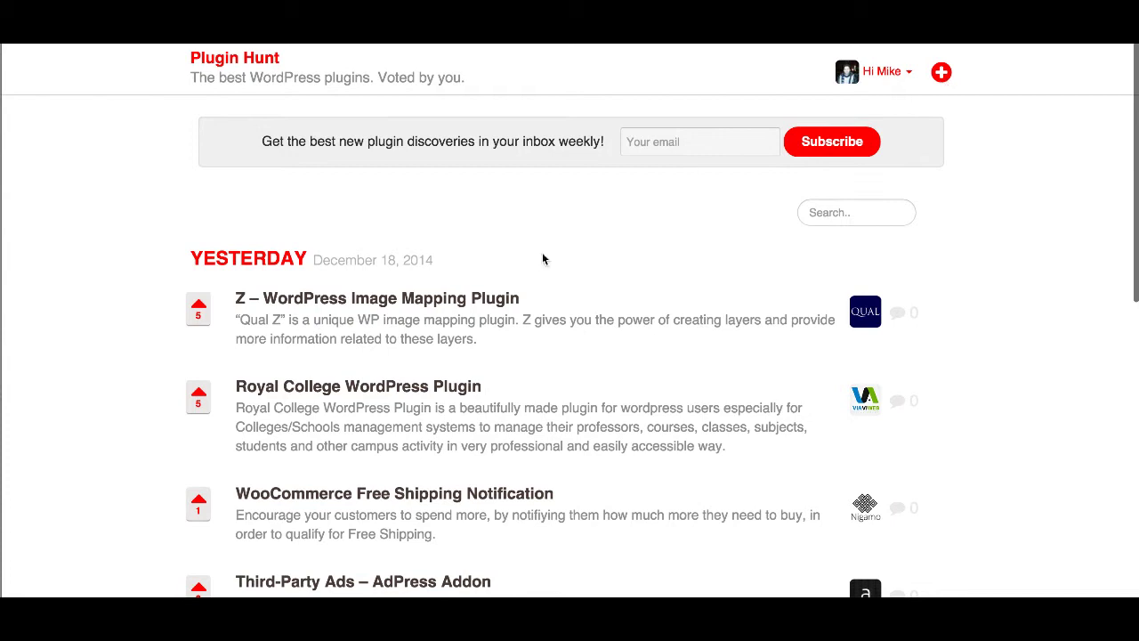
scroll(539, 257, down, 3)
scroll(556, 329, down, 5)
scroll(556, 329, up, 8)
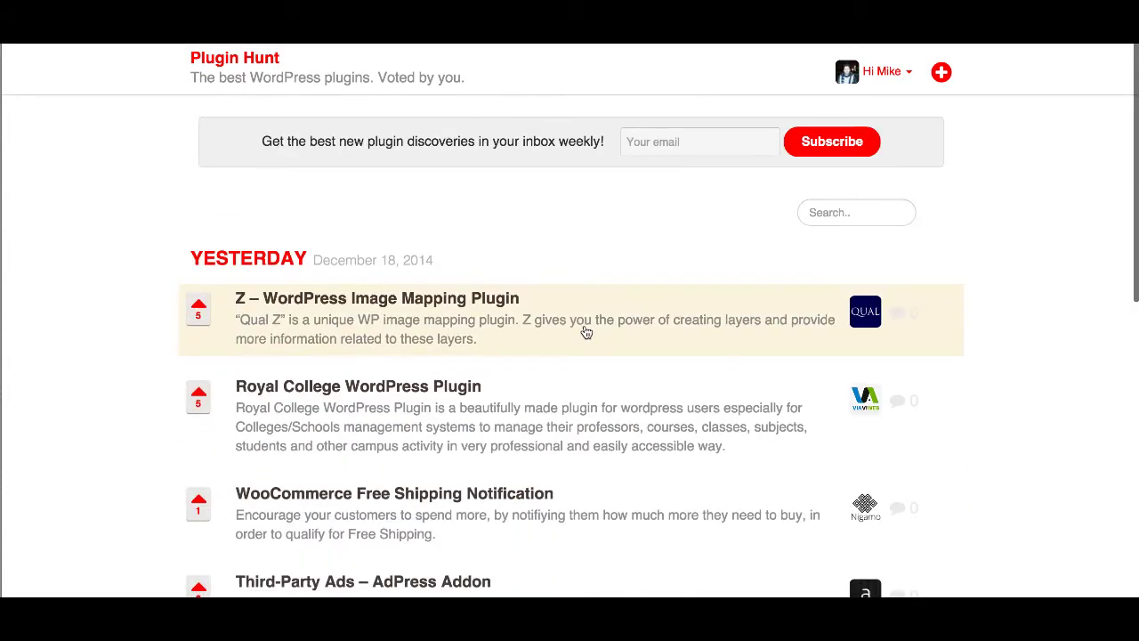
click(585, 330)
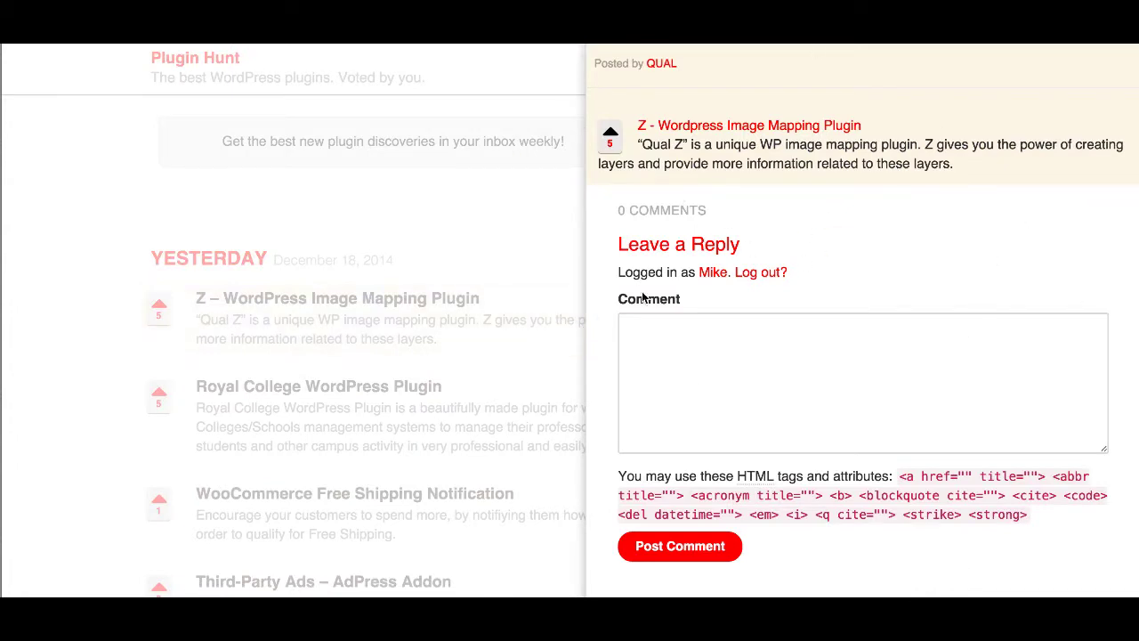
click(72, 323)
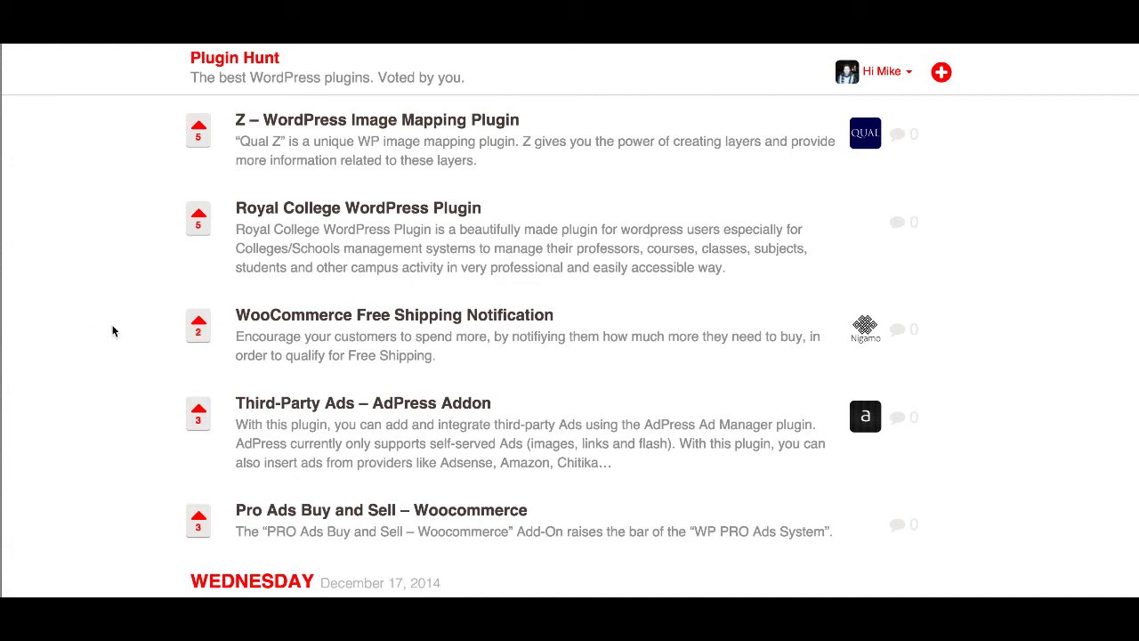
Open the Royal College WordPress Plugin and view its third upvoter's profile.
scroll(333, 437, up, 3)
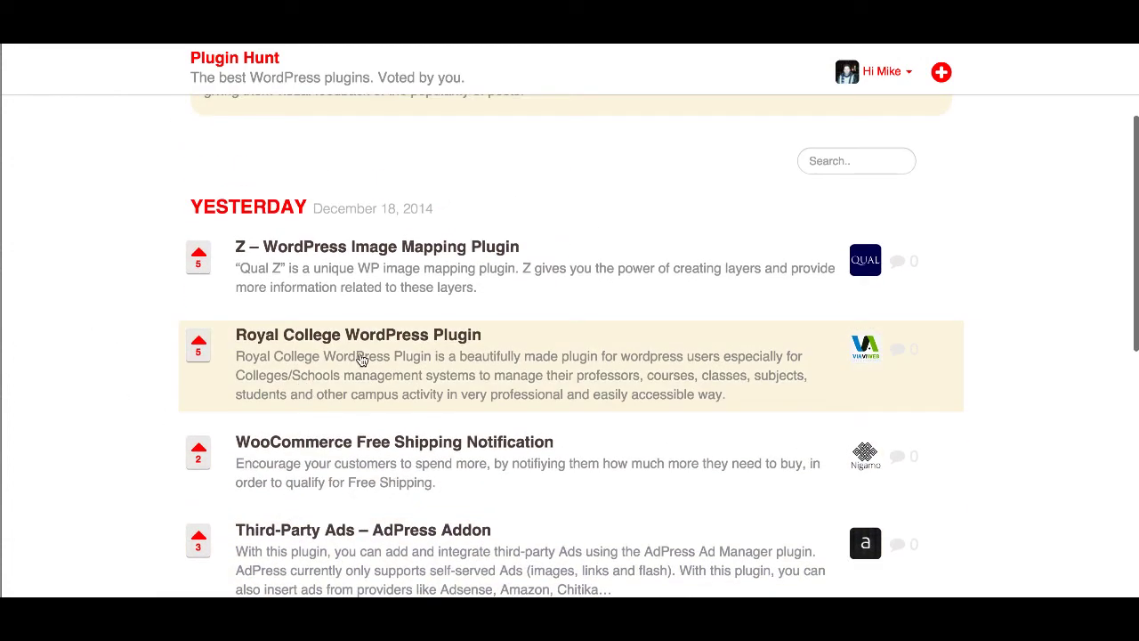
click(191, 349)
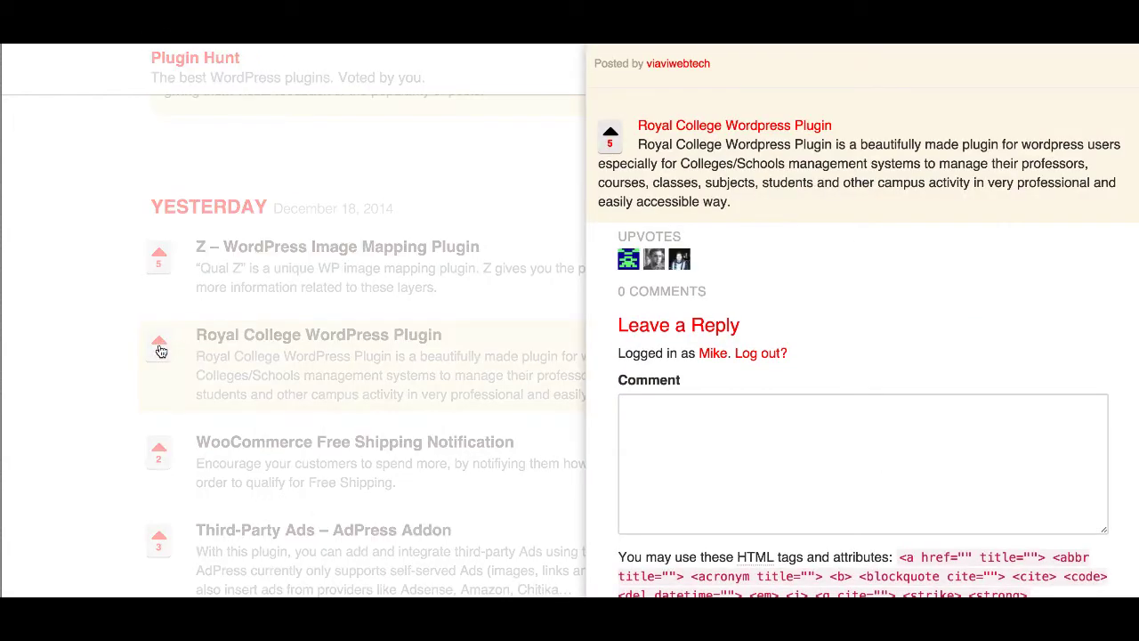
click(680, 261)
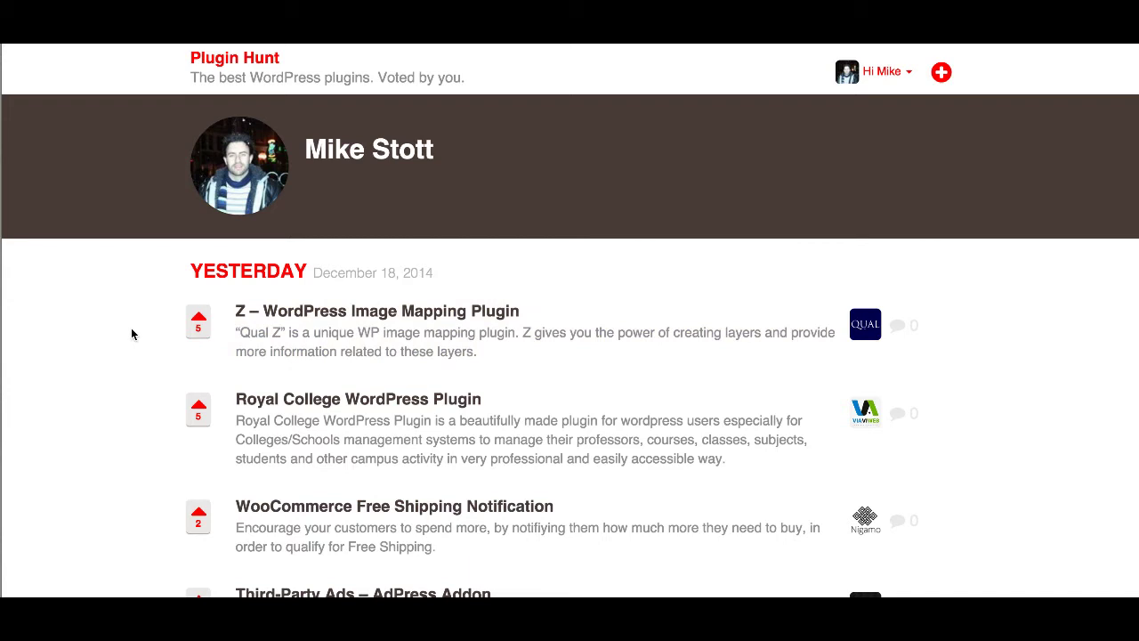
Scroll through the member's list of voted plugins.
scroll(589, 357, down, 10)
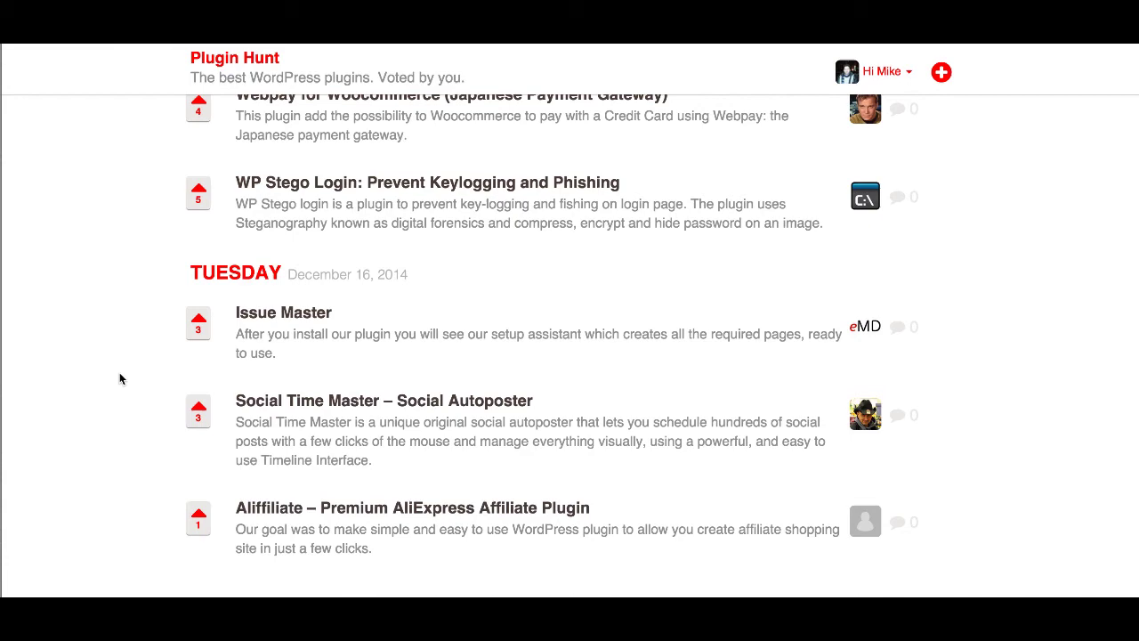
scroll(119, 373, down, 15)
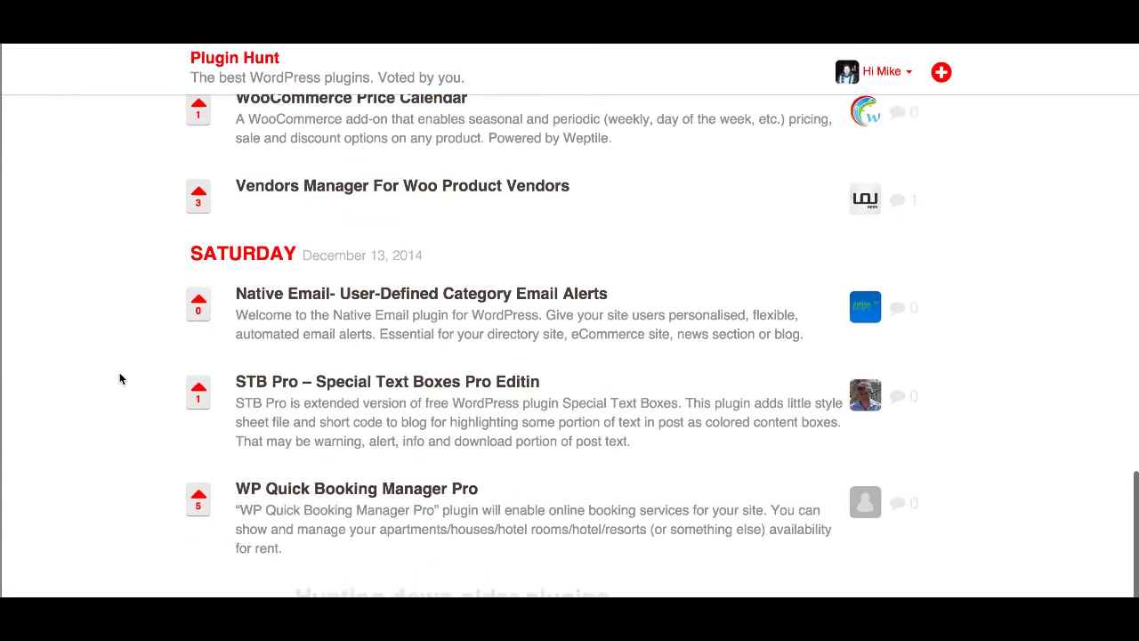
scroll(120, 379, up, 20)
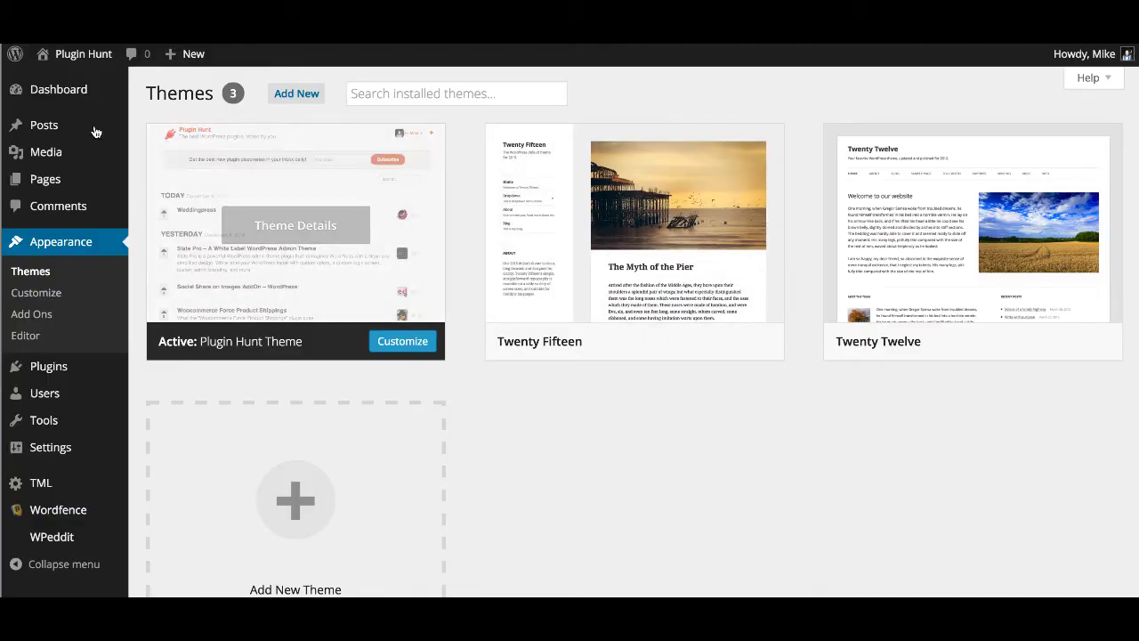
Go to the admin Dashboard and review its 166 posts, 8 pages and 10 comments summary.
mouse_move(83, 104)
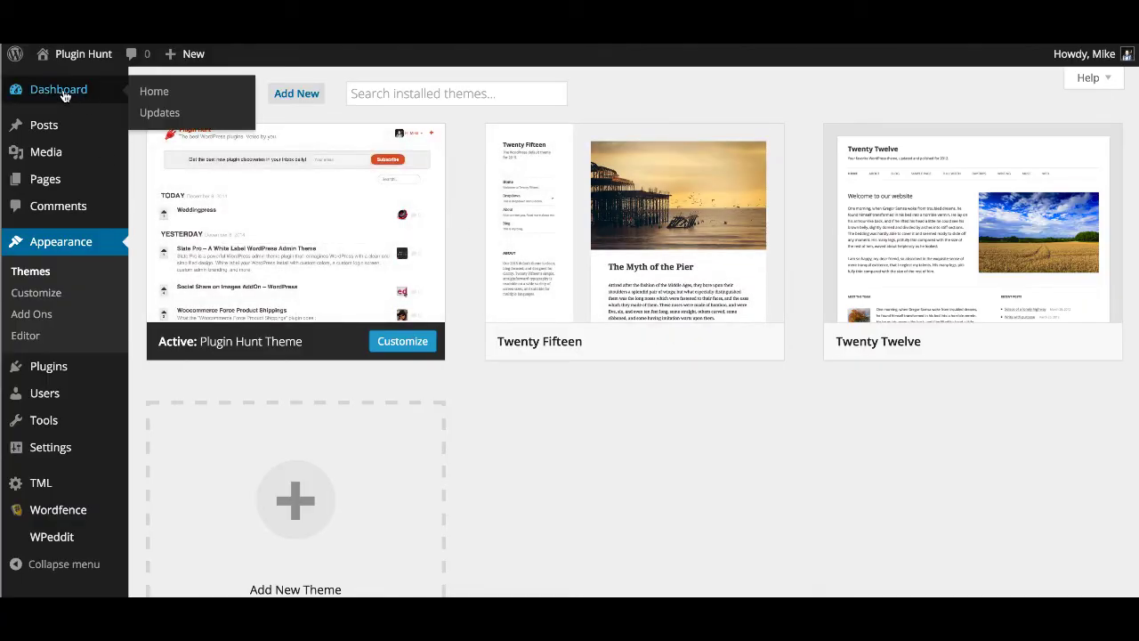
click(64, 94)
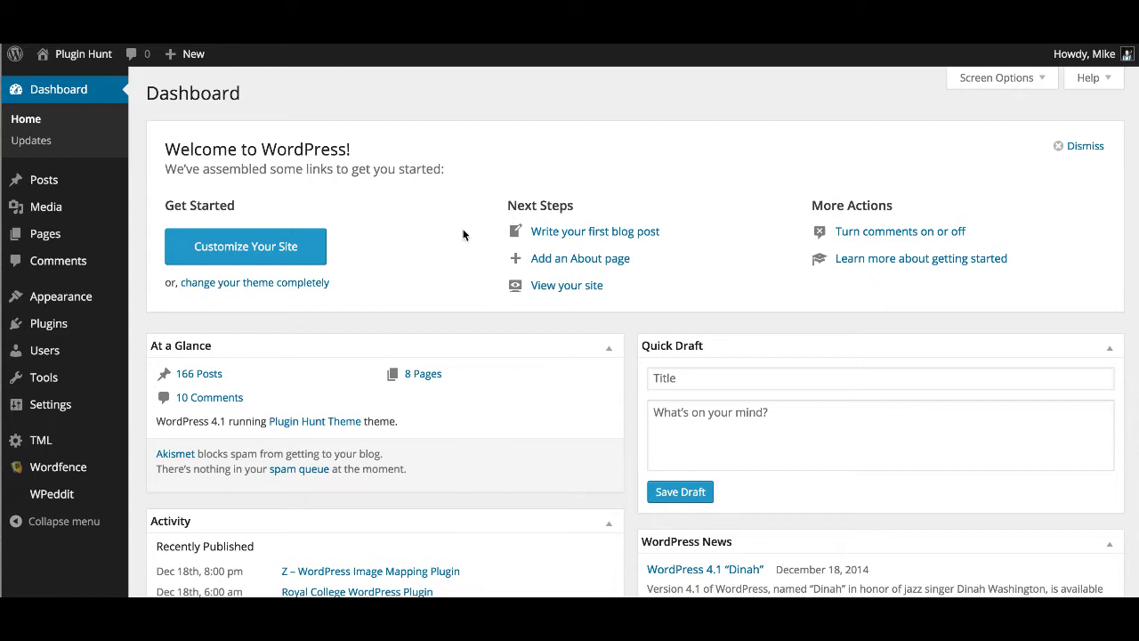
scroll(460, 295, down, 6)
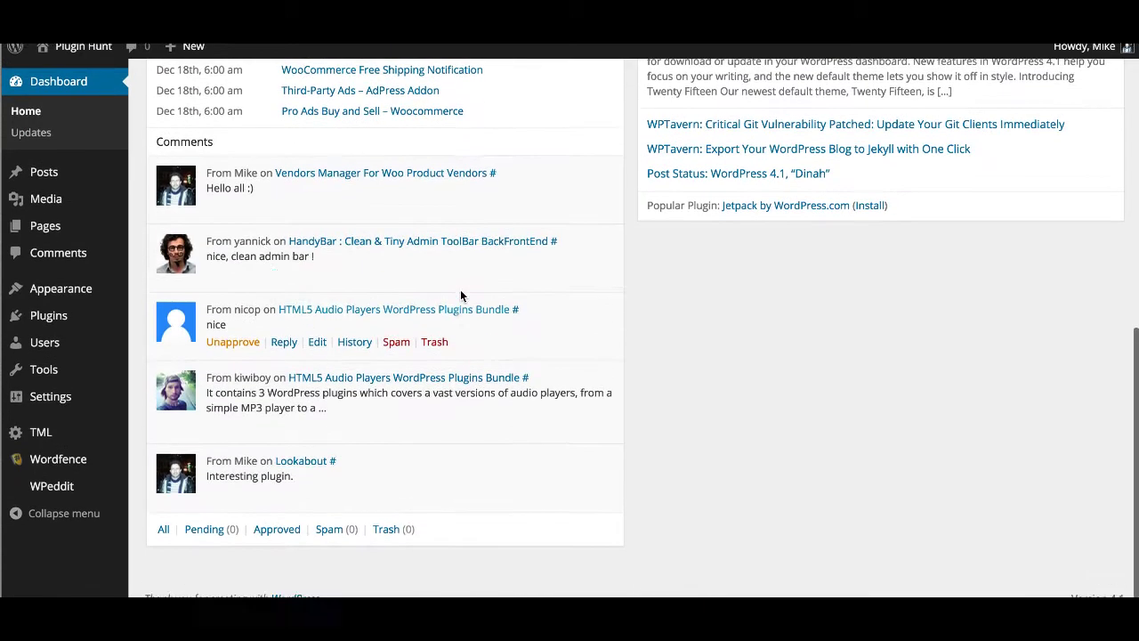
scroll(820, 494, up, 6)
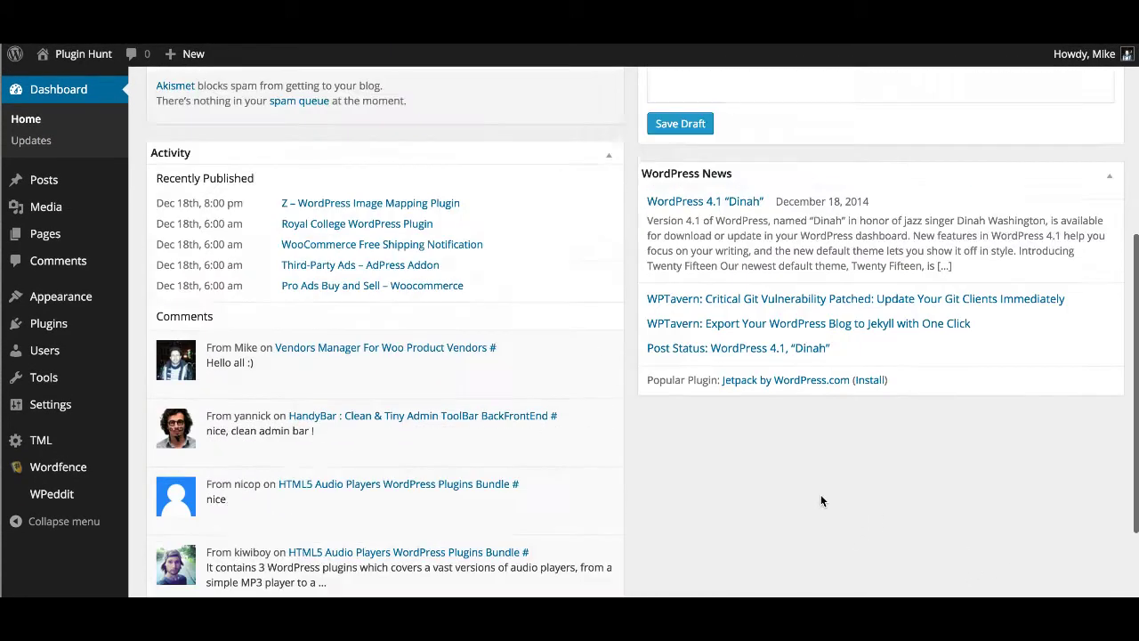
mouse_move(85, 298)
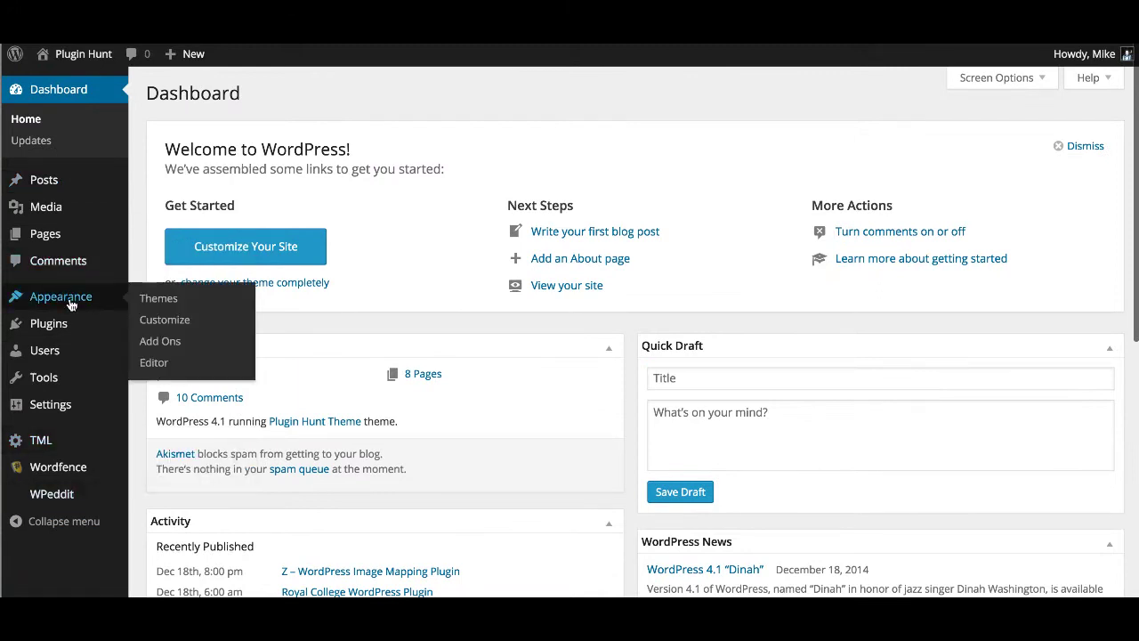
In the Customizer, expand Site Title & Tagline and Submit new post form, and preview the POST A NEW PLUGIN form.
click(164, 322)
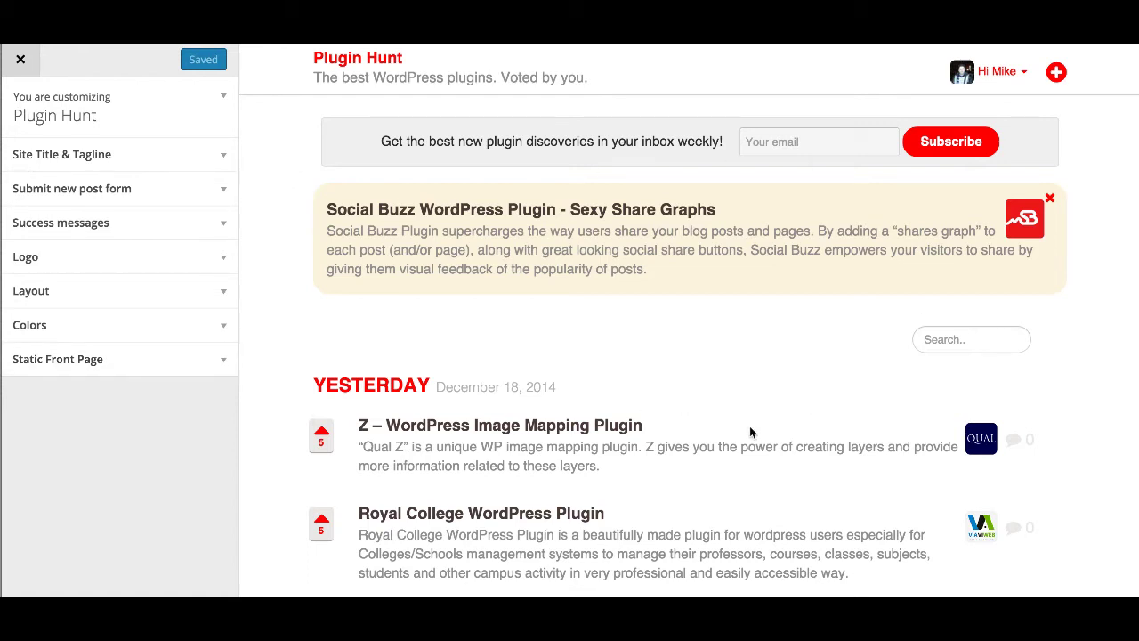
click(222, 158)
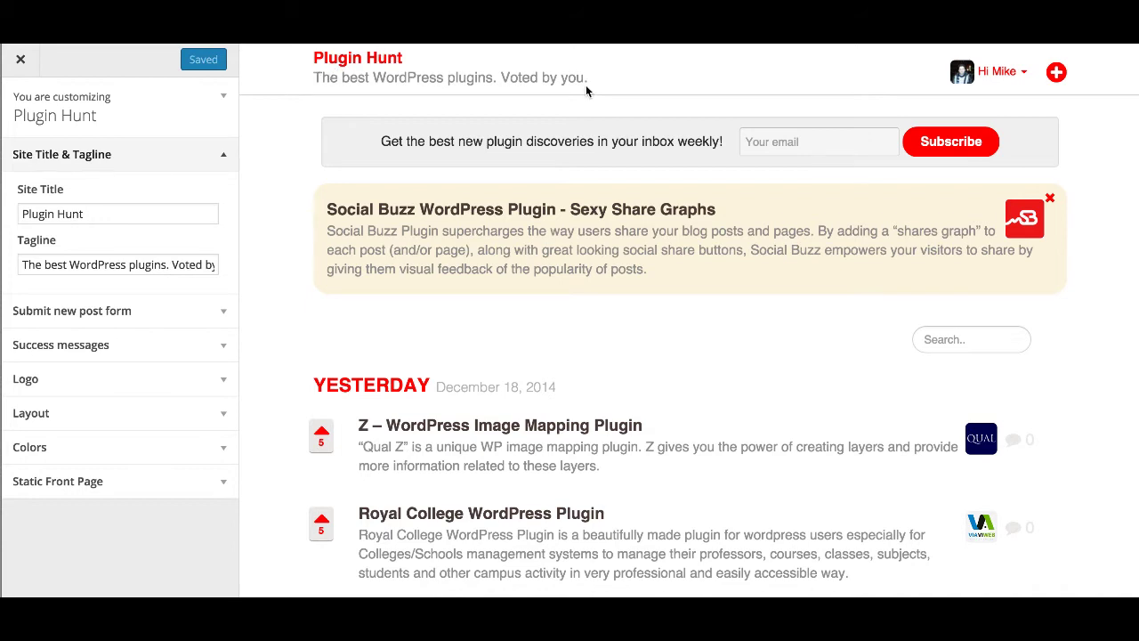
click(193, 311)
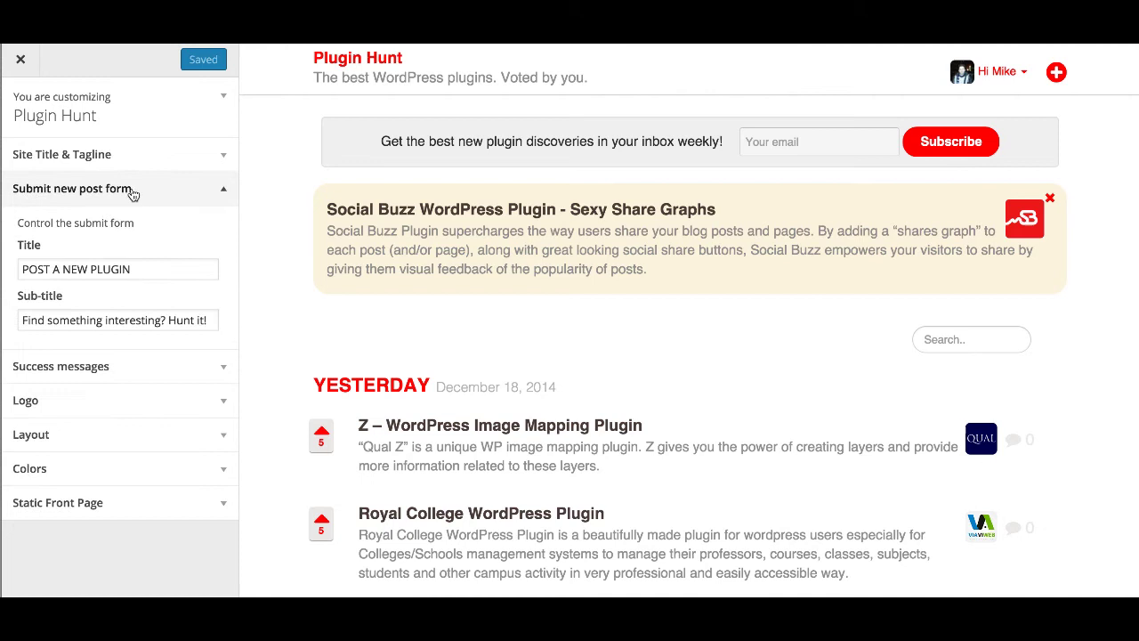
click(1057, 73)
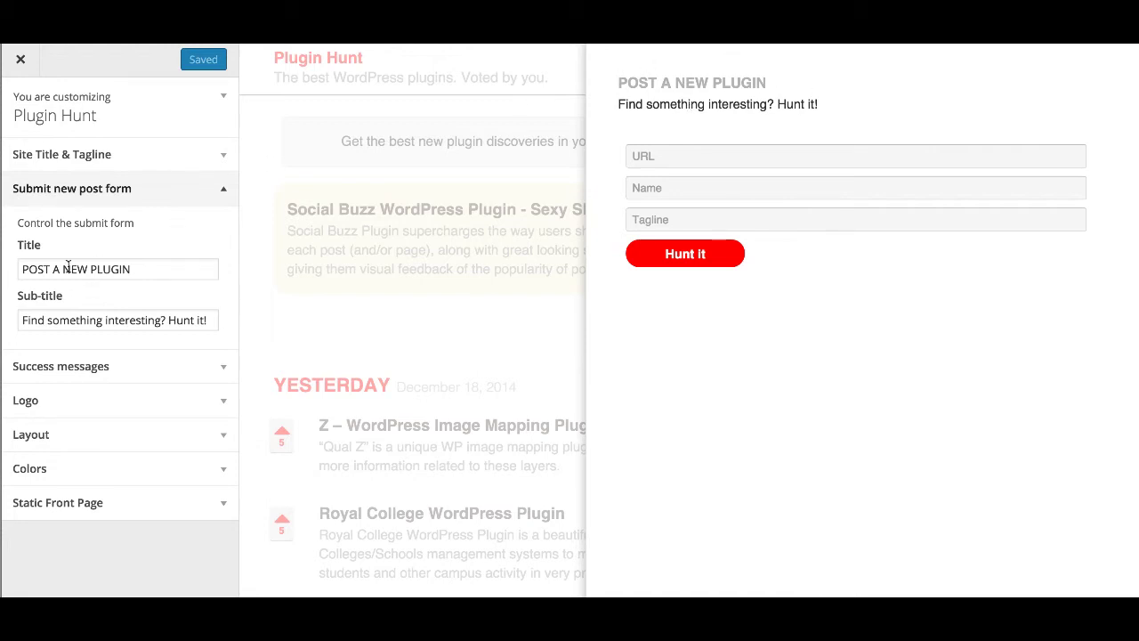
Expand Success messages to show the POST SUBMITTED published and pending-review texts.
click(210, 381)
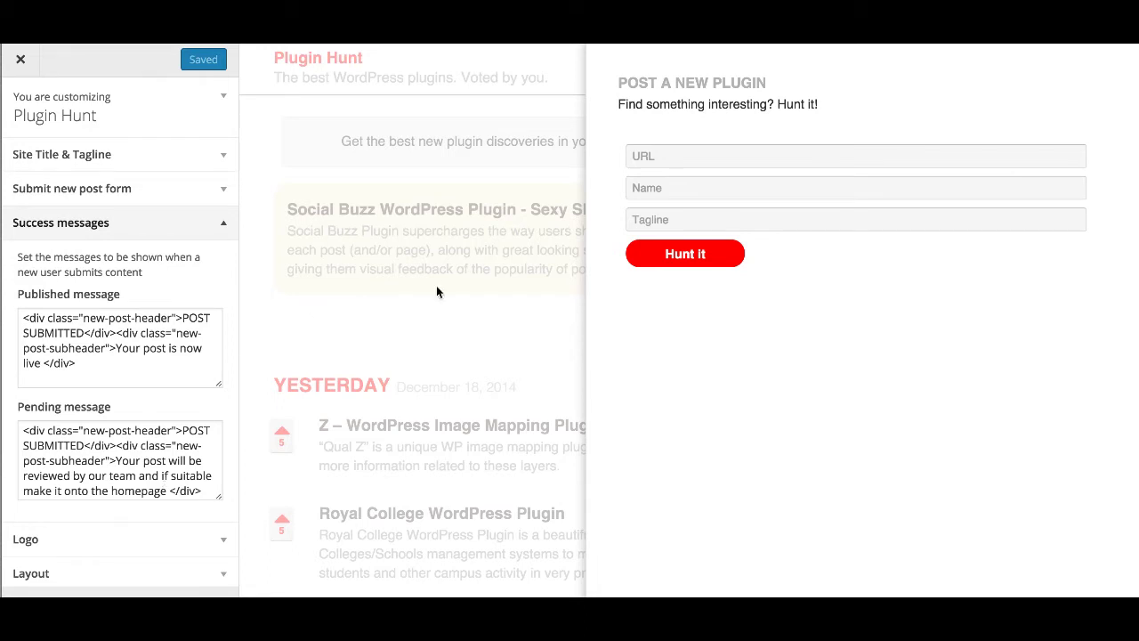
Close the form preview, glance at Logo, and show Layout with posts set to Excerpts.
click(387, 343)
click(202, 223)
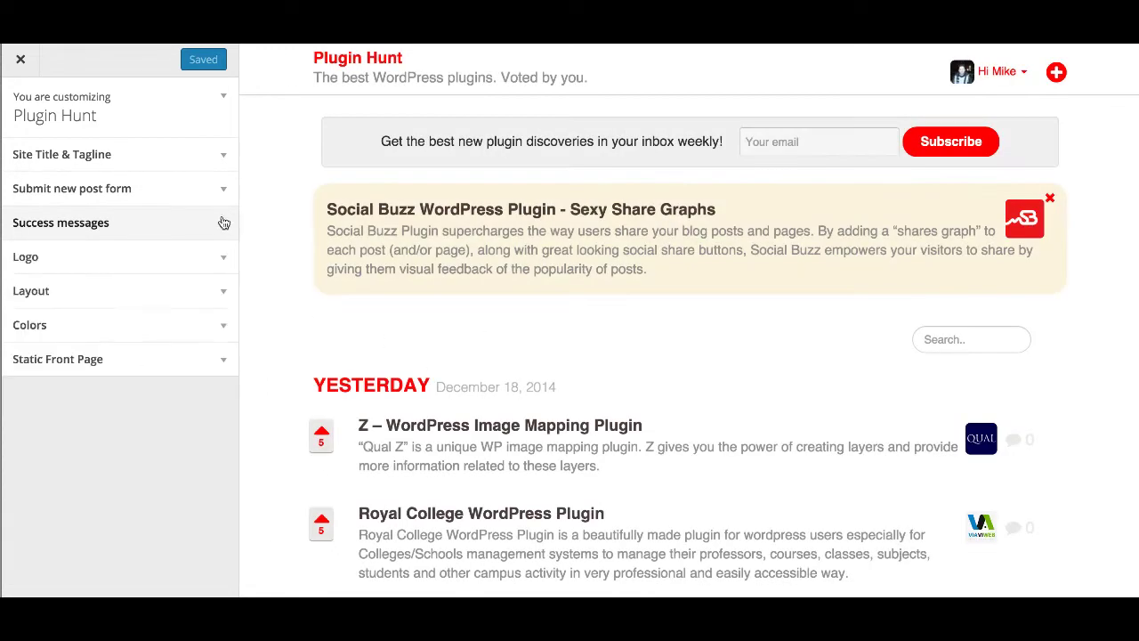
click(223, 257)
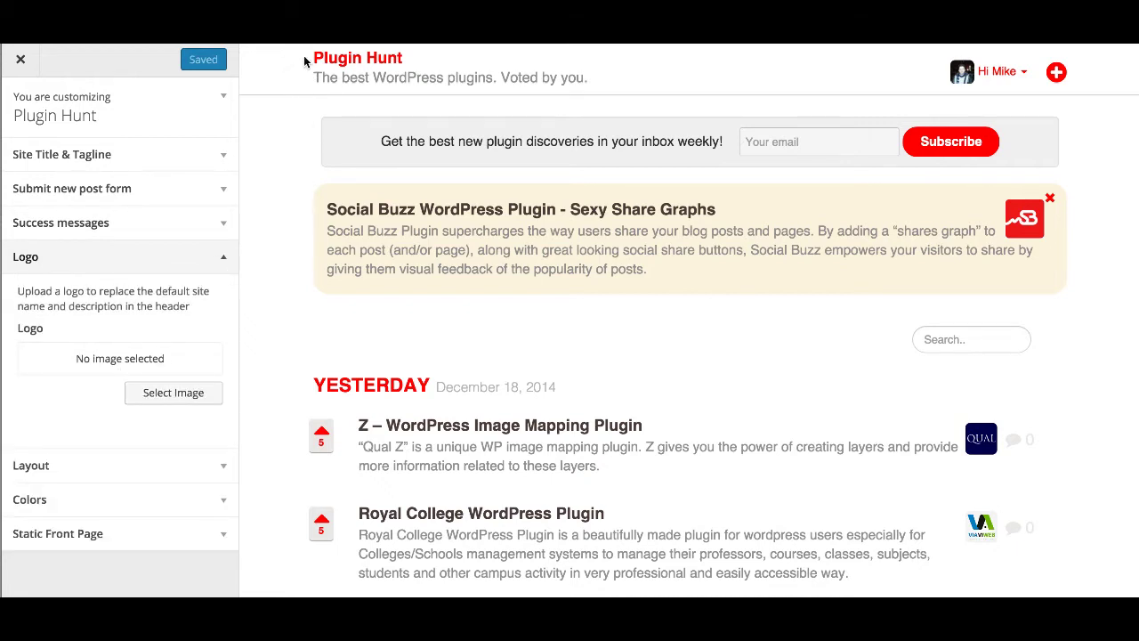
click(223, 258)
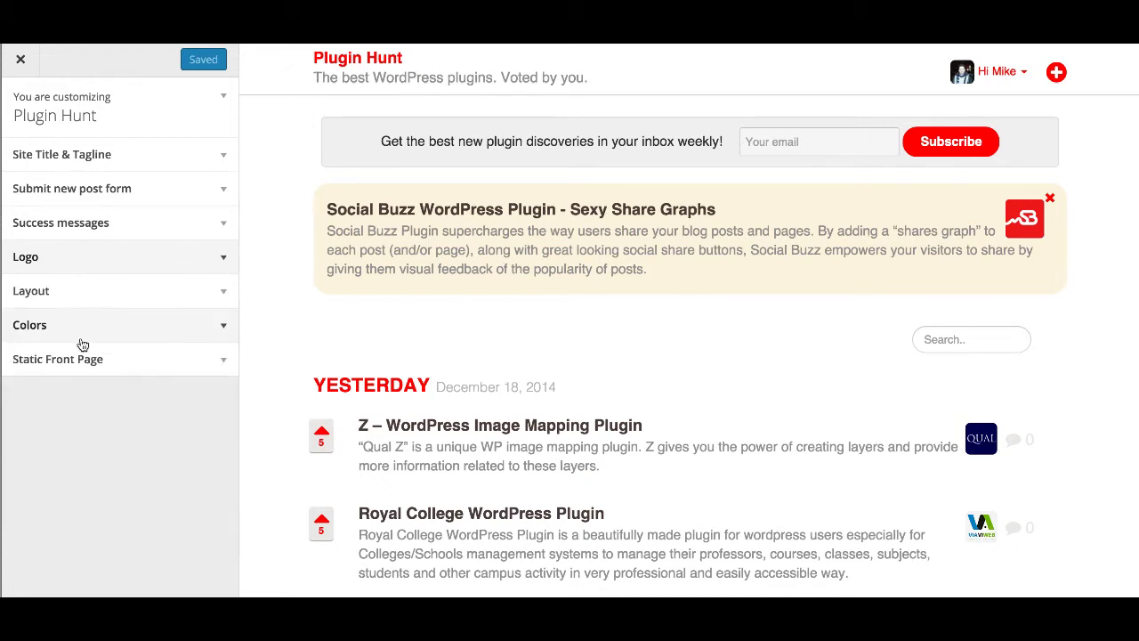
click(205, 294)
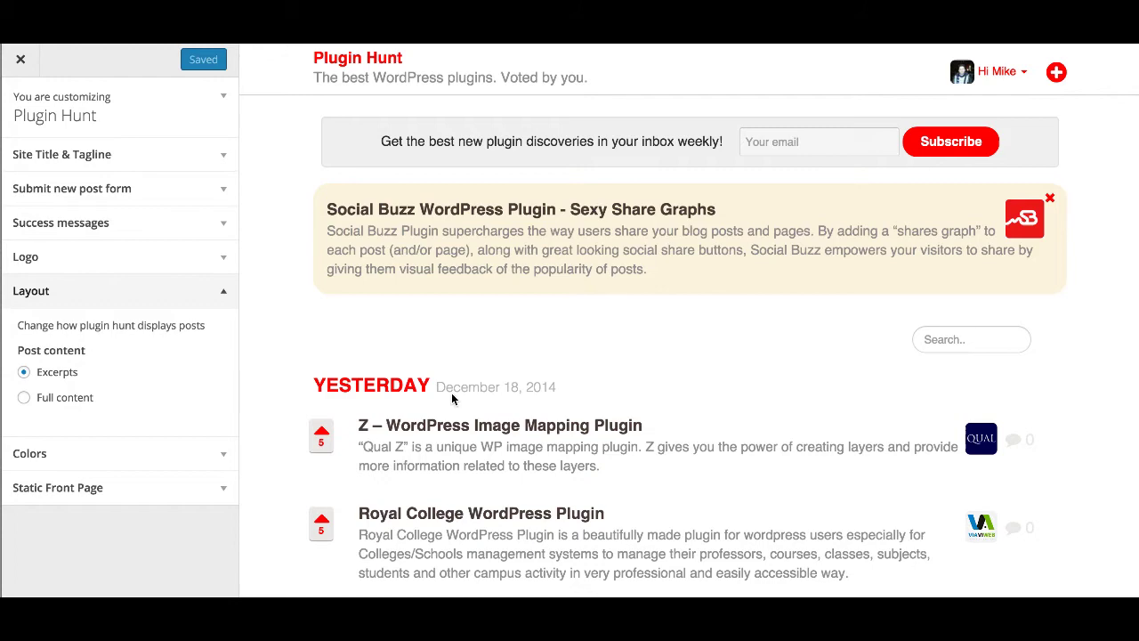
scroll(480, 430, down, 10)
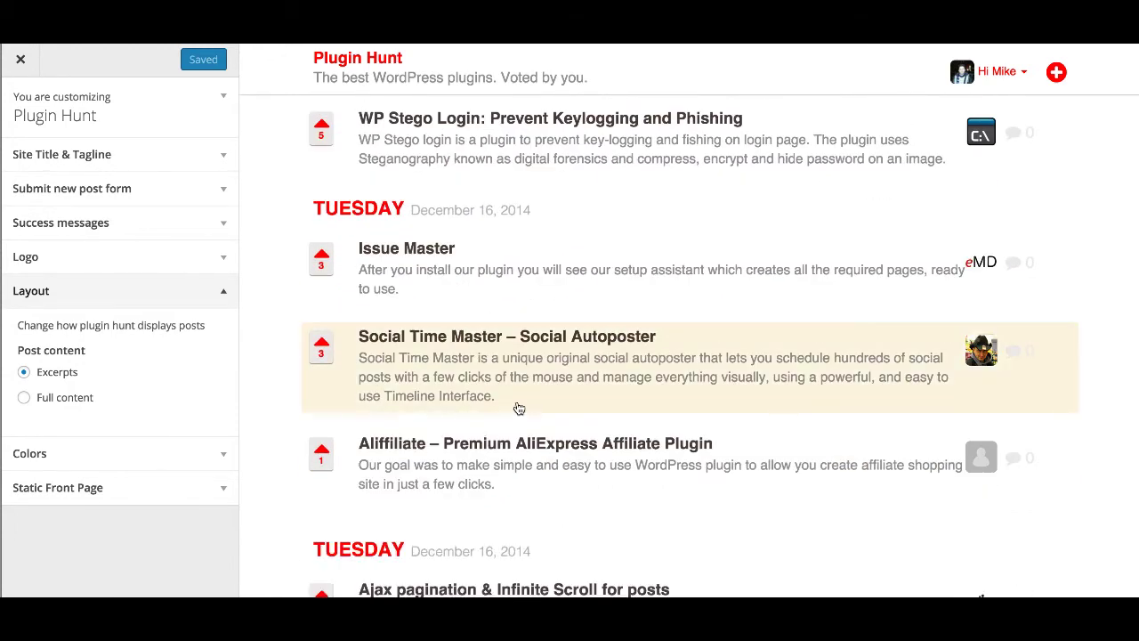
scroll(517, 407, down, 3)
scroll(517, 407, down, 3)
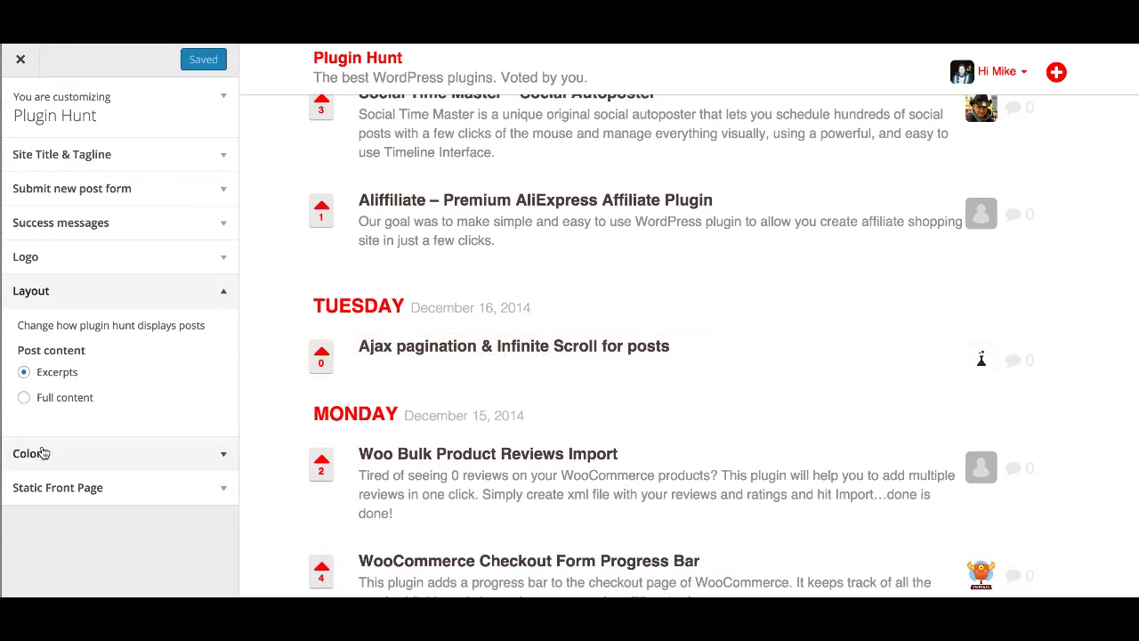
Switch Layout to Full content, publish it, and scroll through the live feed.
click(29, 400)
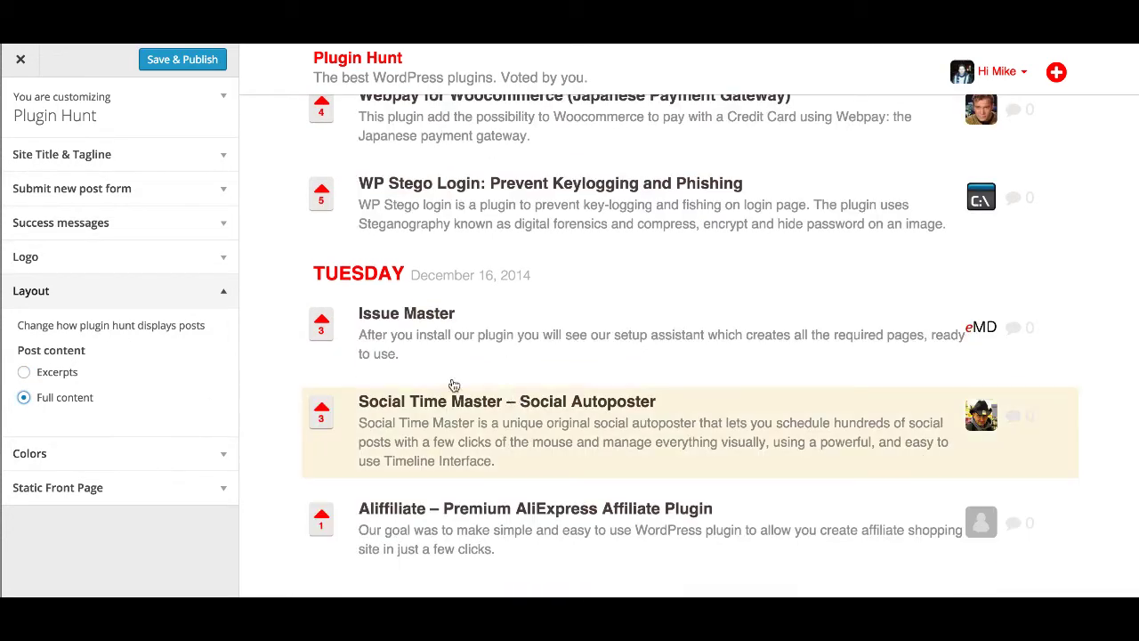
click(189, 64)
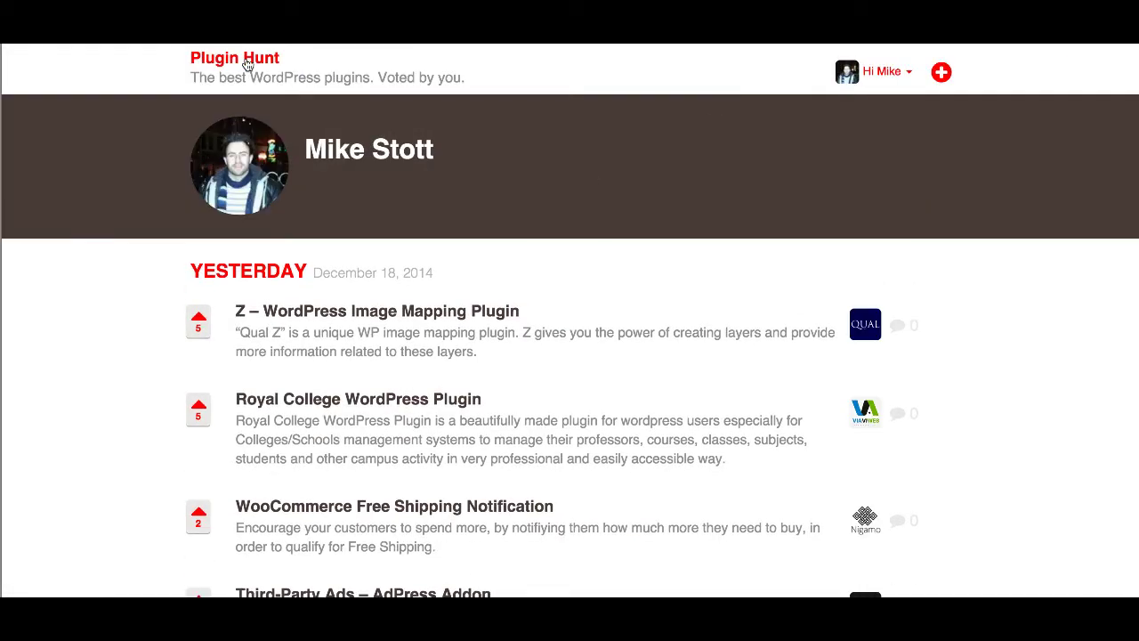
scroll(214, 212, down, 10)
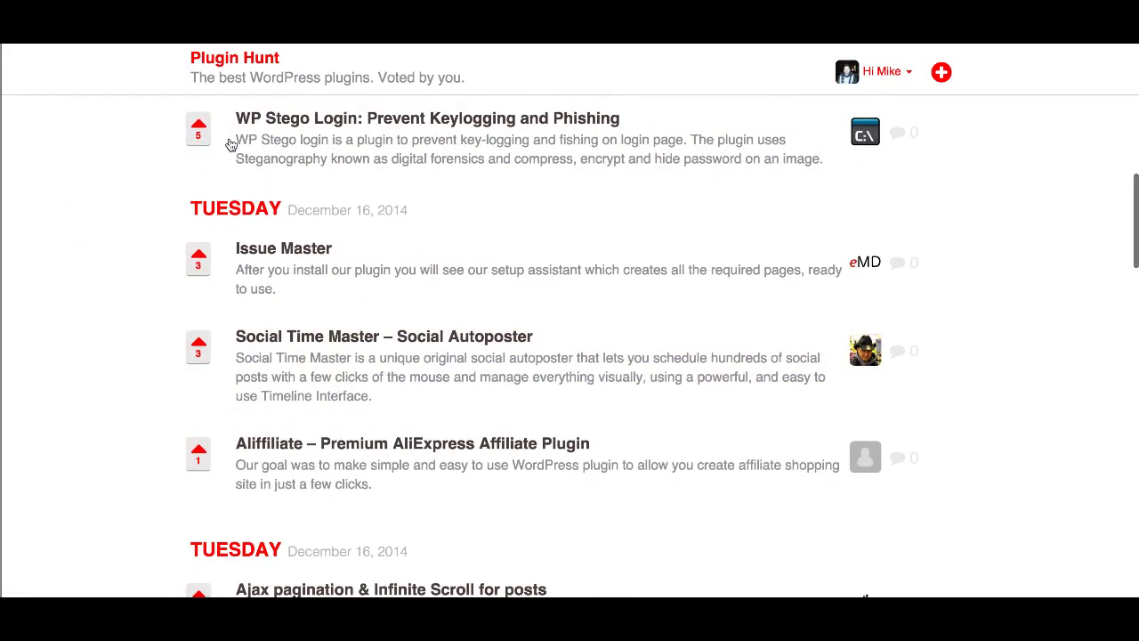
scroll(145, 285, down, 10)
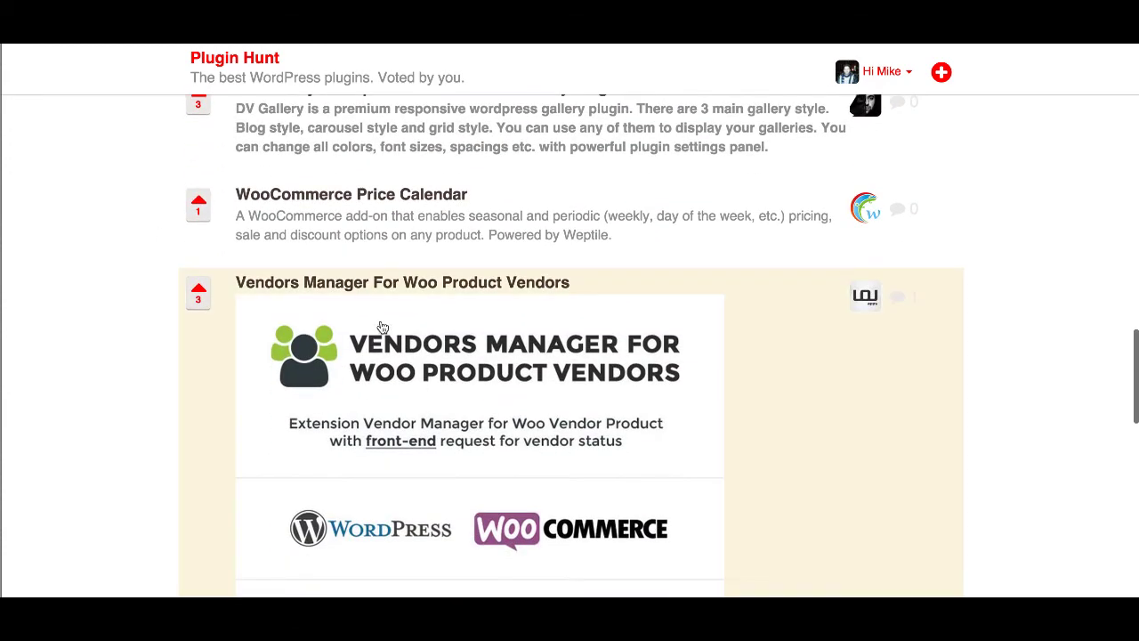
scroll(419, 395, down, 10)
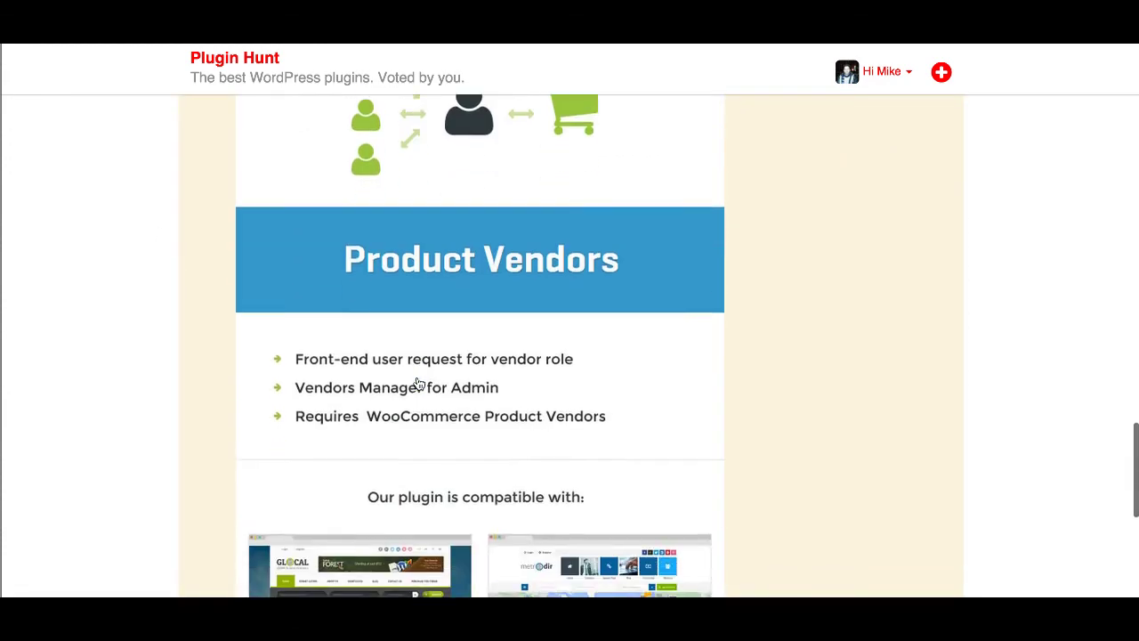
scroll(418, 381, down, 5)
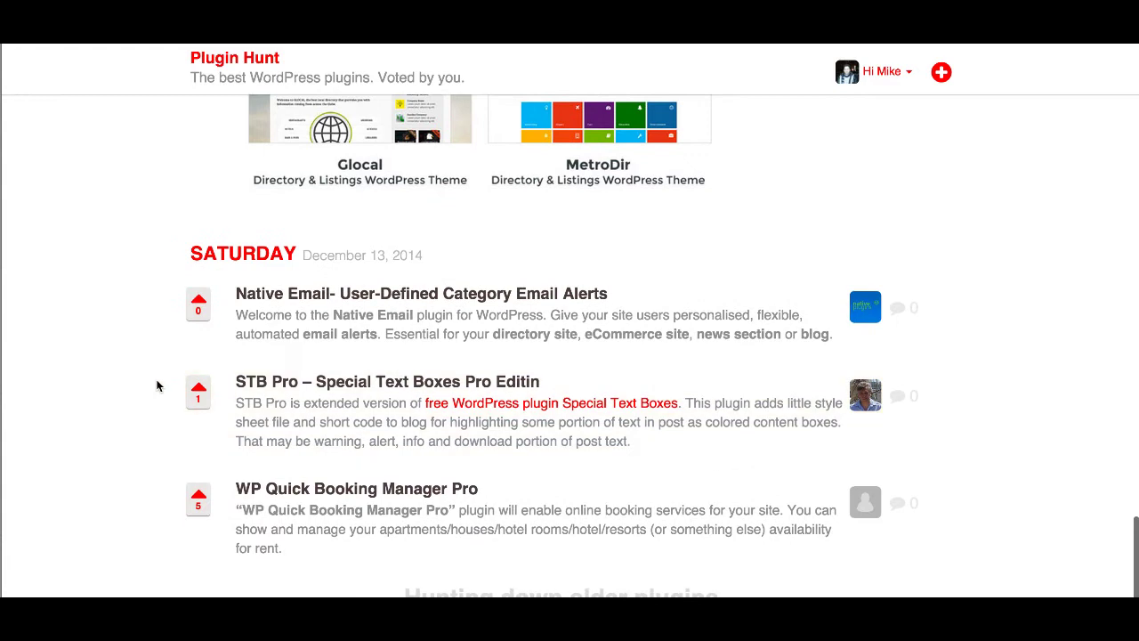
scroll(94, 446, down, 6)
scroll(109, 418, down, 5)
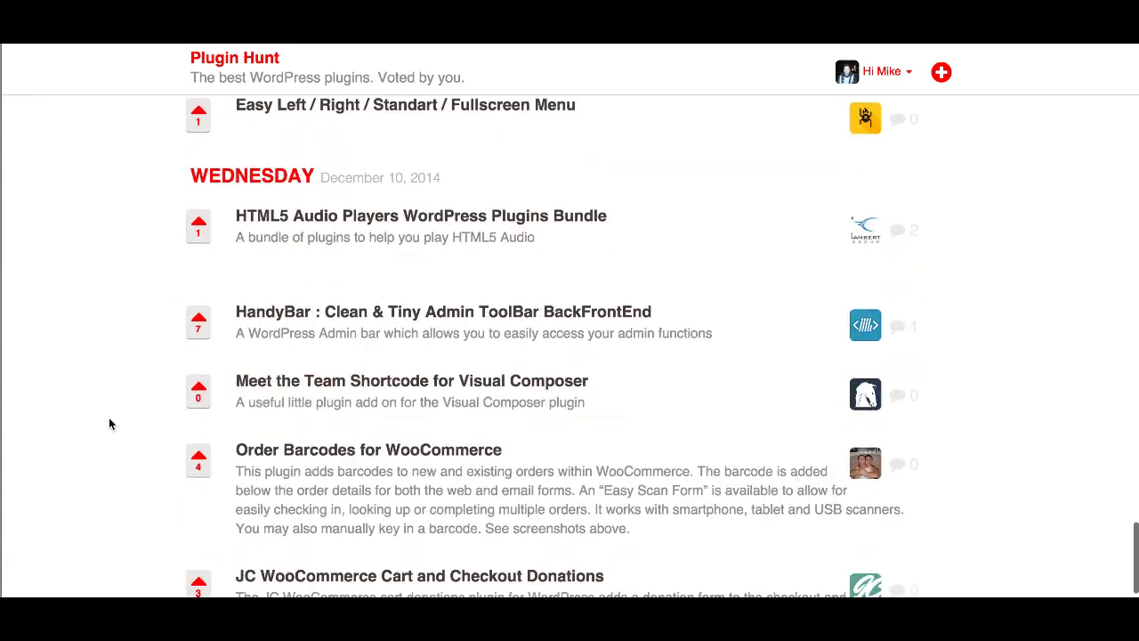
Open the Easy Menu plugin's details and scroll through them.
click(309, 521)
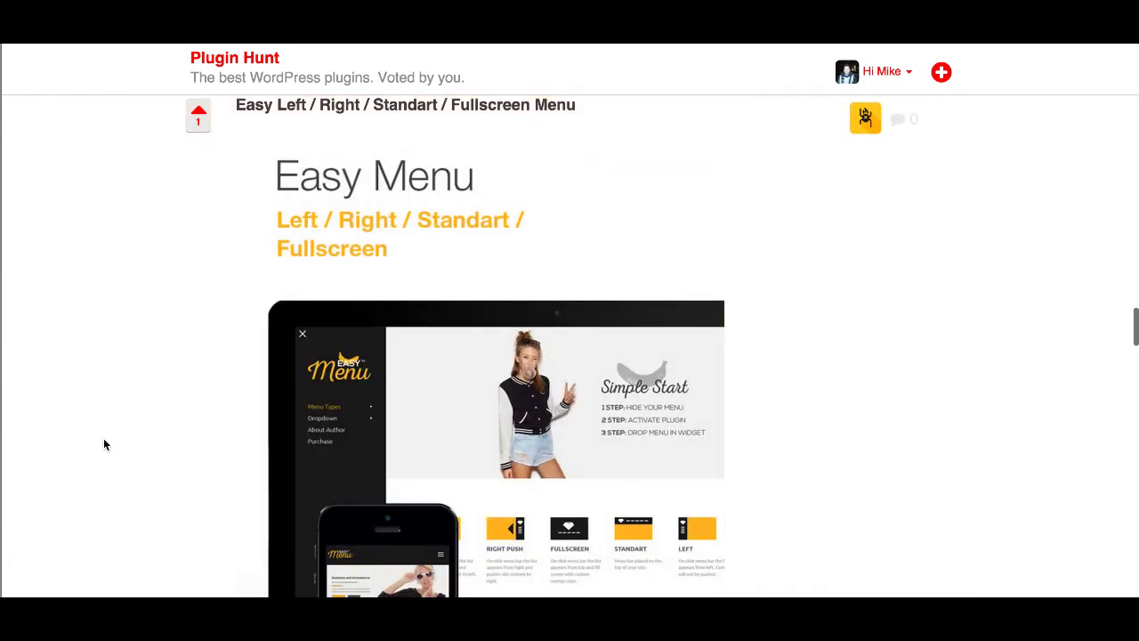
scroll(103, 440, down, 5)
scroll(103, 445, down, 15)
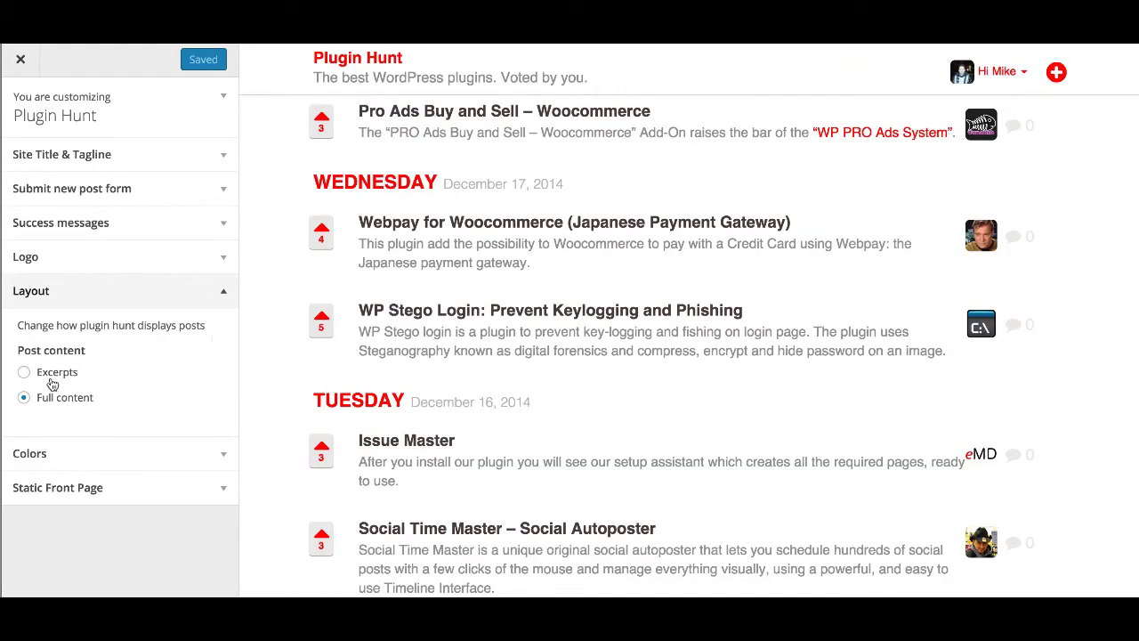
Switch Layout back to Excerpts and expand the Colors section.
click(52, 381)
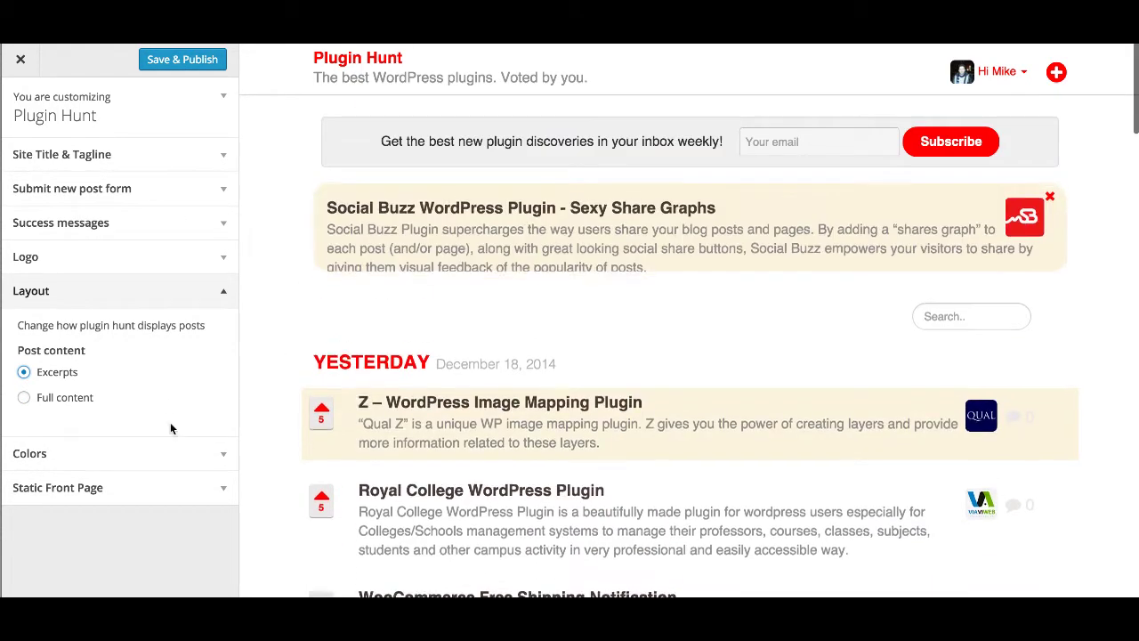
click(193, 453)
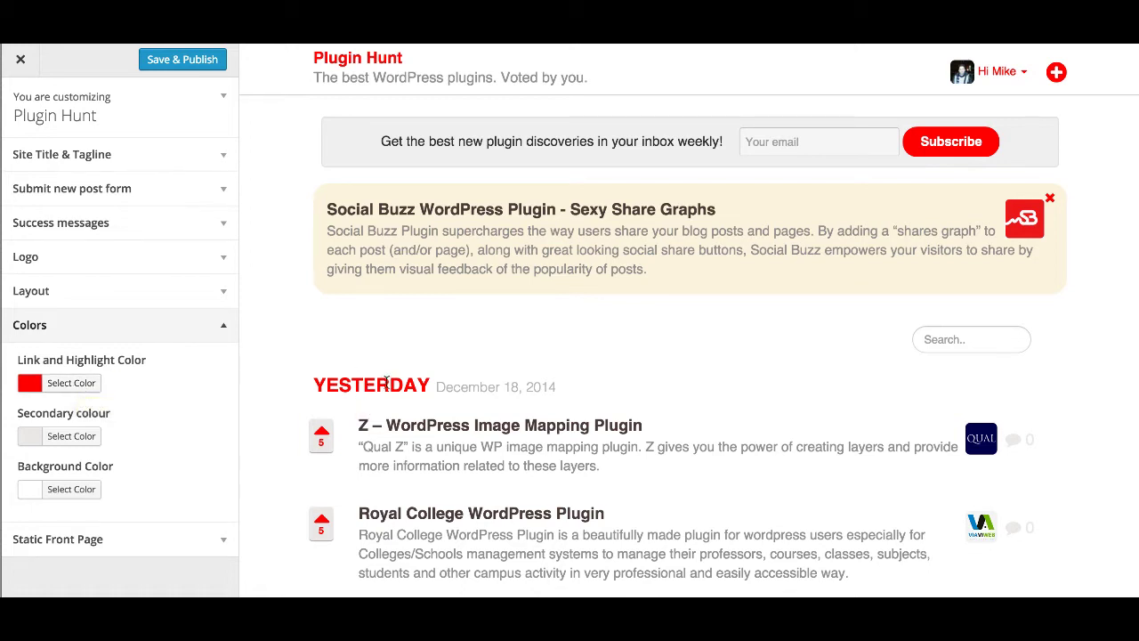
Set the link and highlight color to white #ffffff after briefly trying red #dd3333.
click(71, 383)
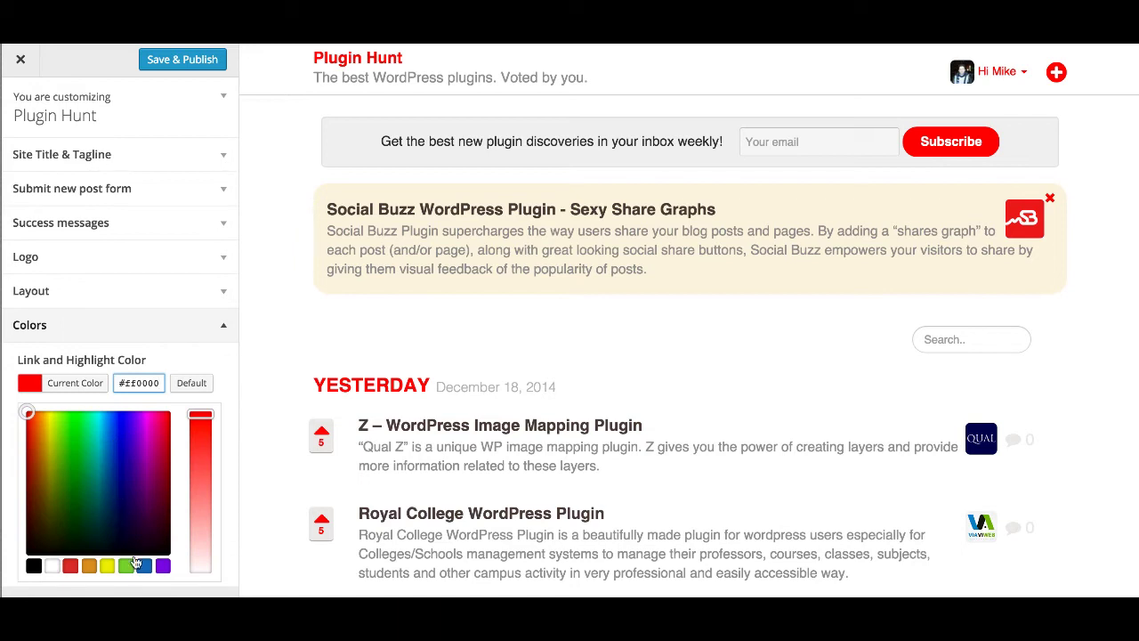
click(52, 566)
click(70, 566)
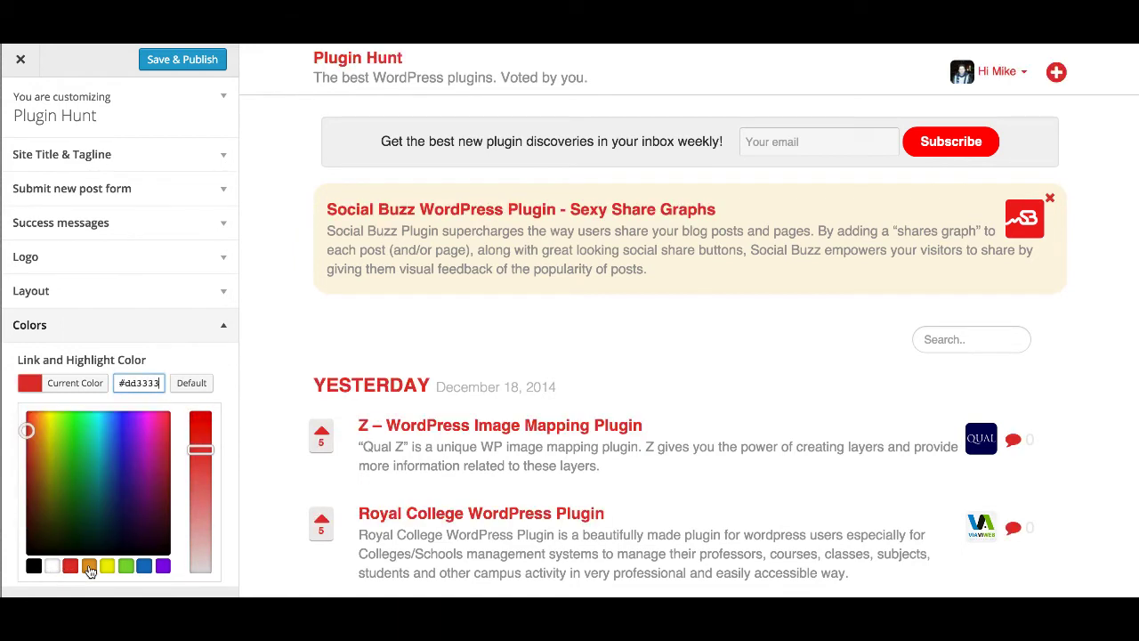
click(52, 566)
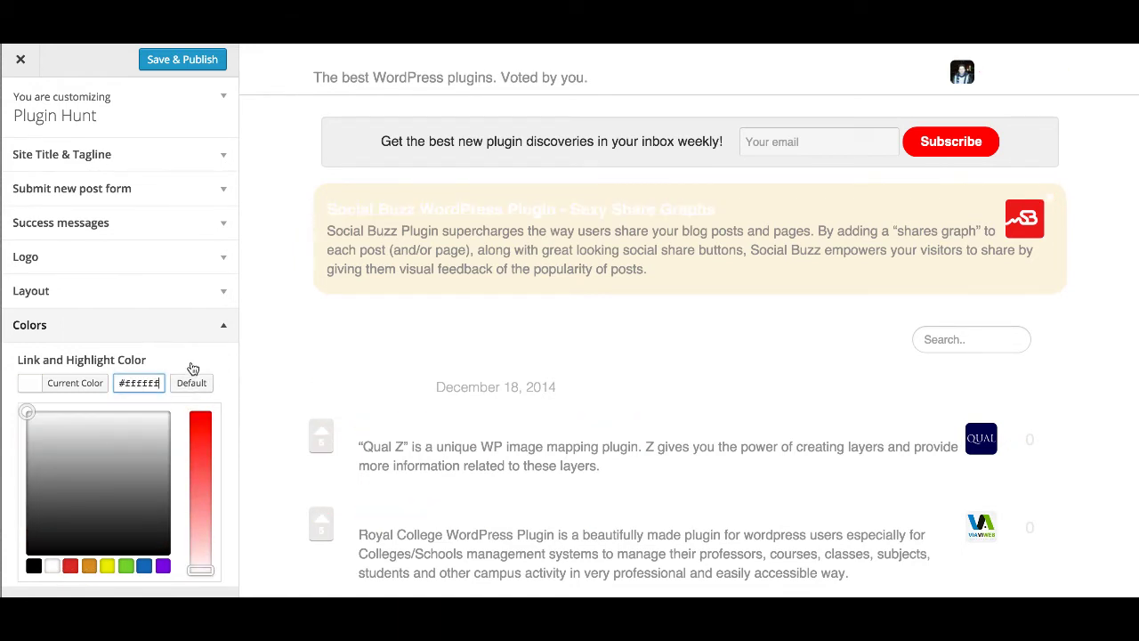
scroll(218, 391, down, 3)
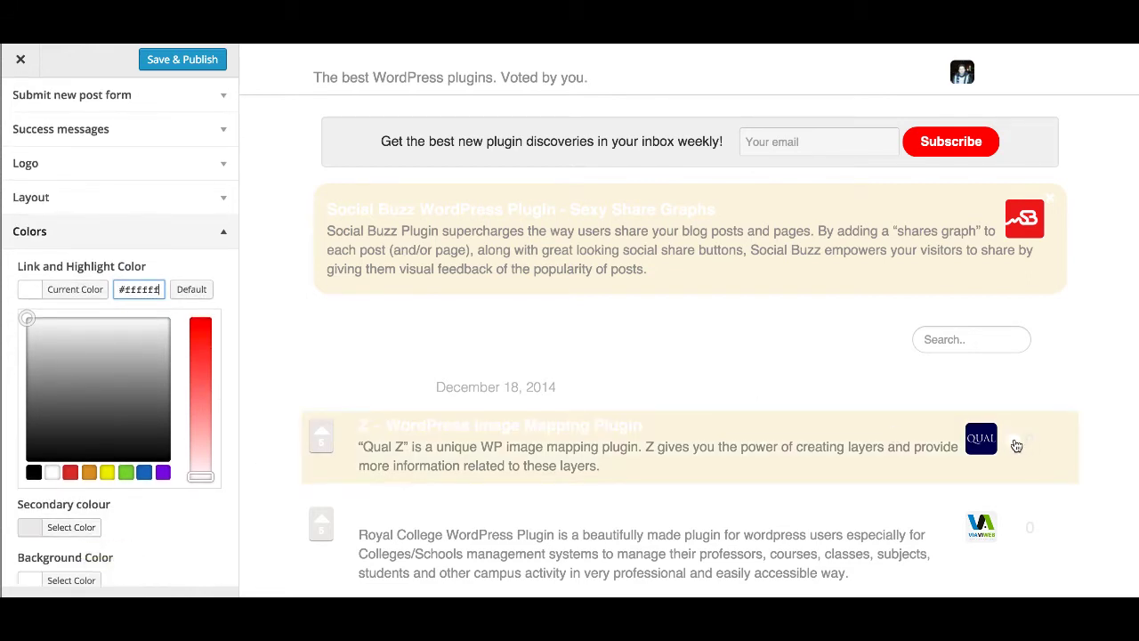
Set the secondary color to black #000000 and drag the background color to grey #686868.
click(73, 532)
click(34, 525)
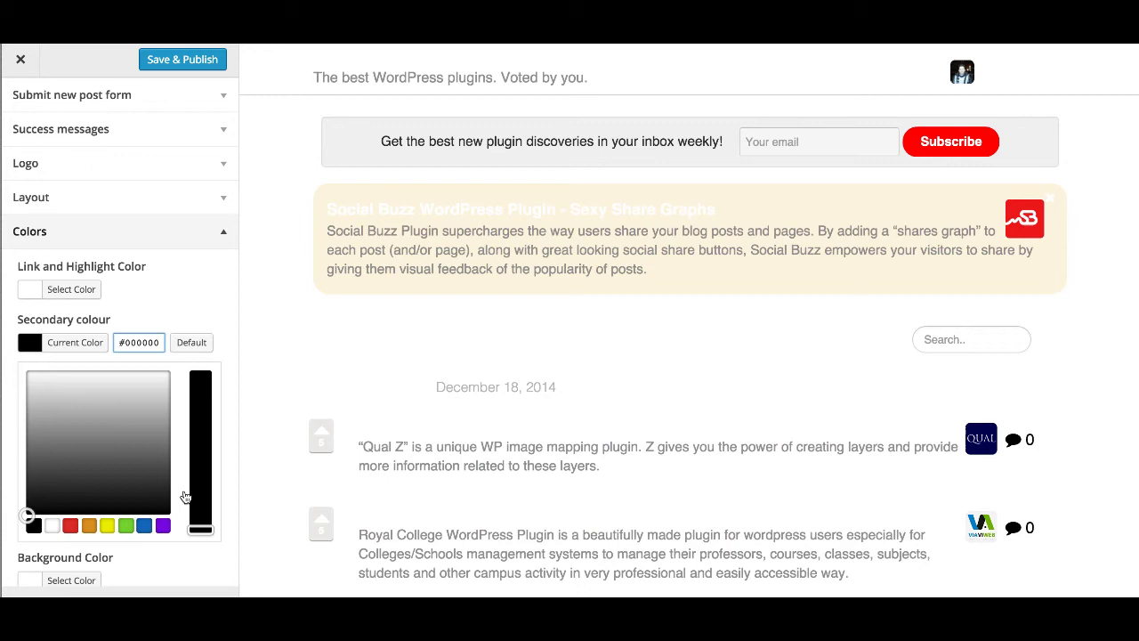
scroll(185, 497, down, 2)
click(77, 518)
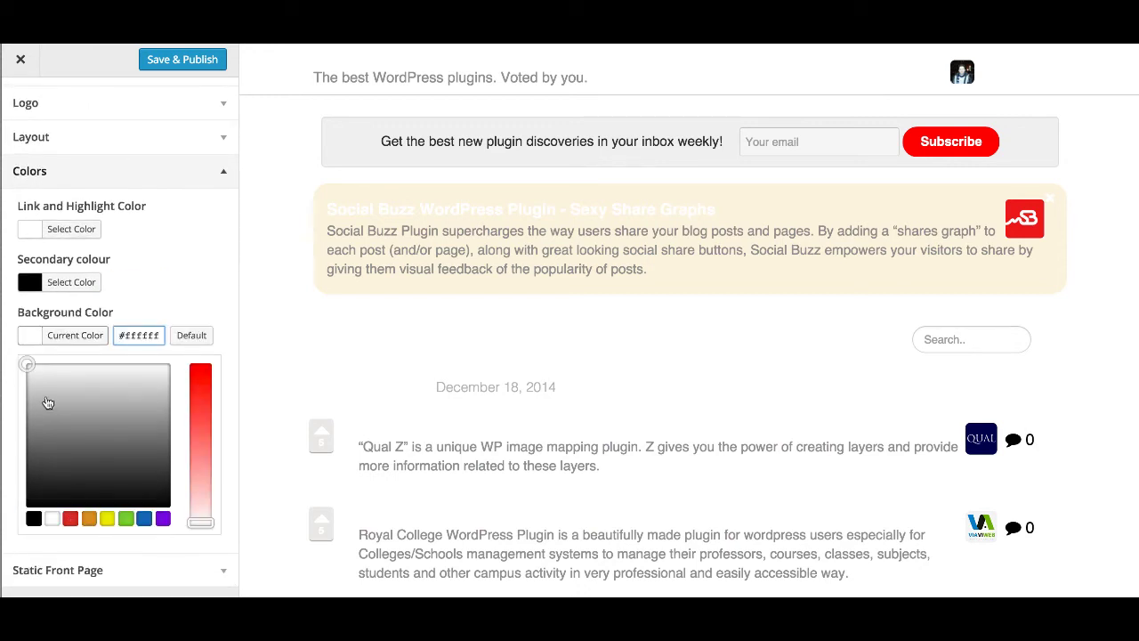
drag(29, 365, 31, 394)
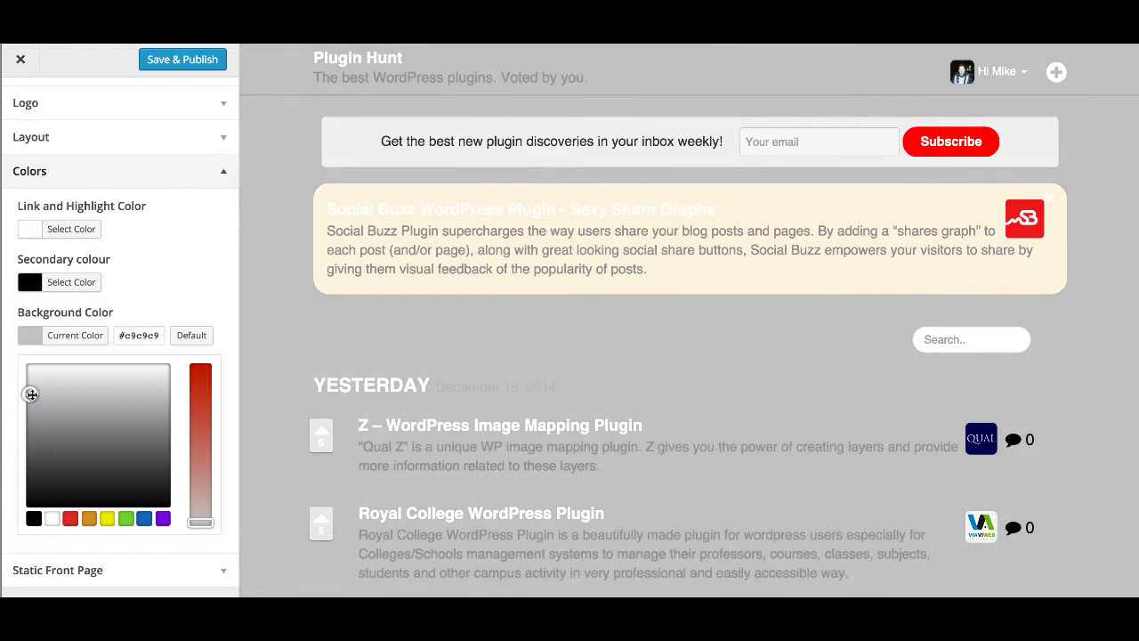
drag(31, 394, 34, 449)
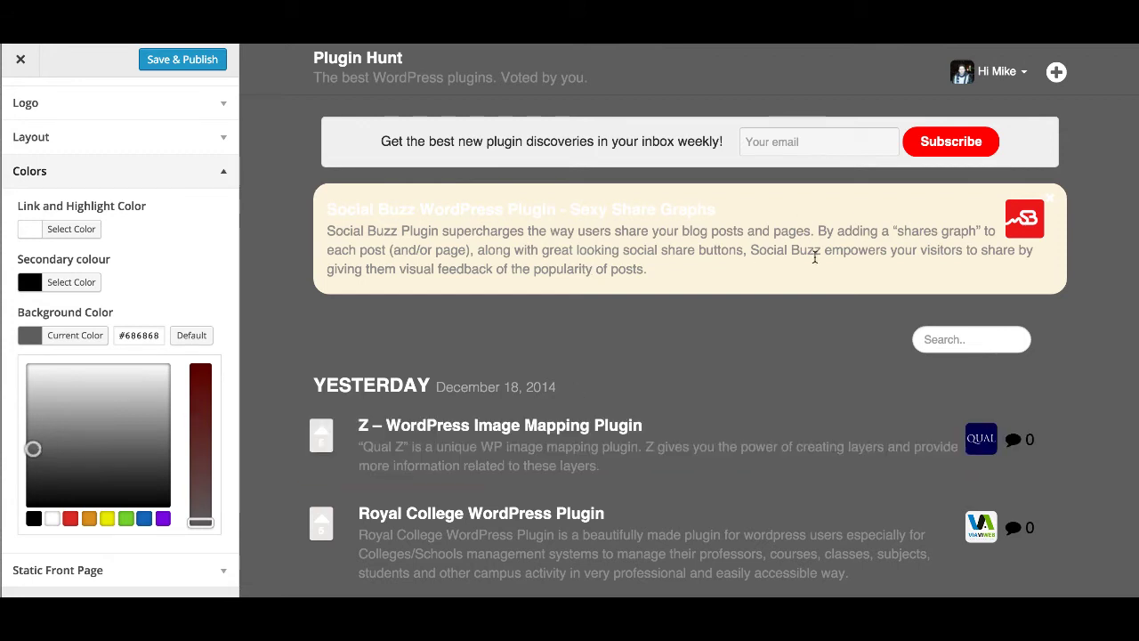
scroll(753, 363, down, 3)
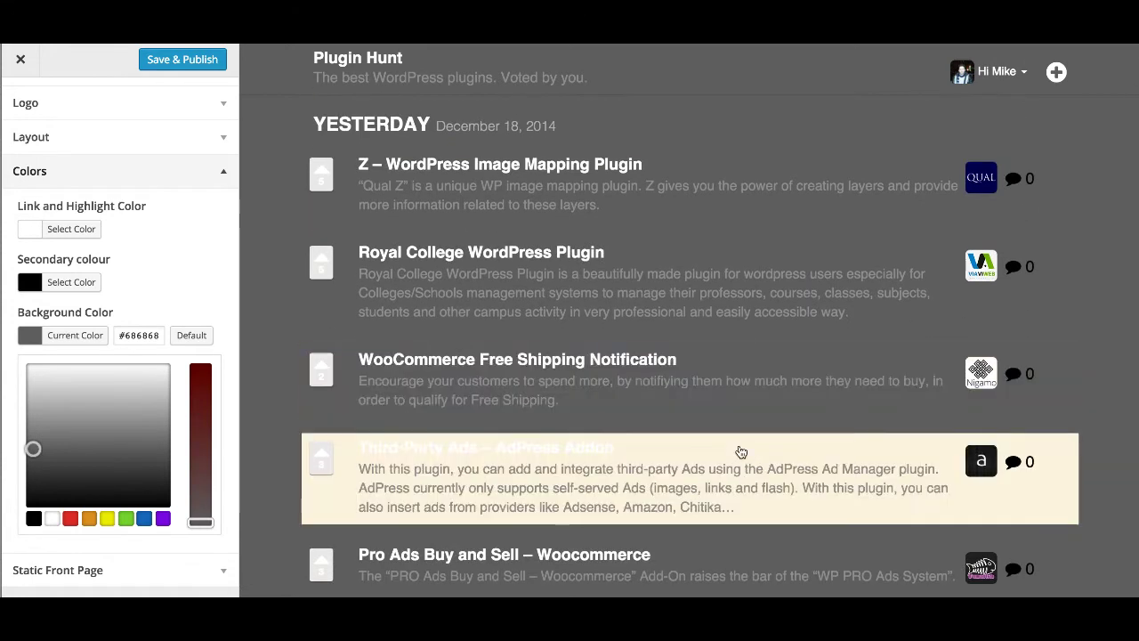
scroll(743, 445, down, 10)
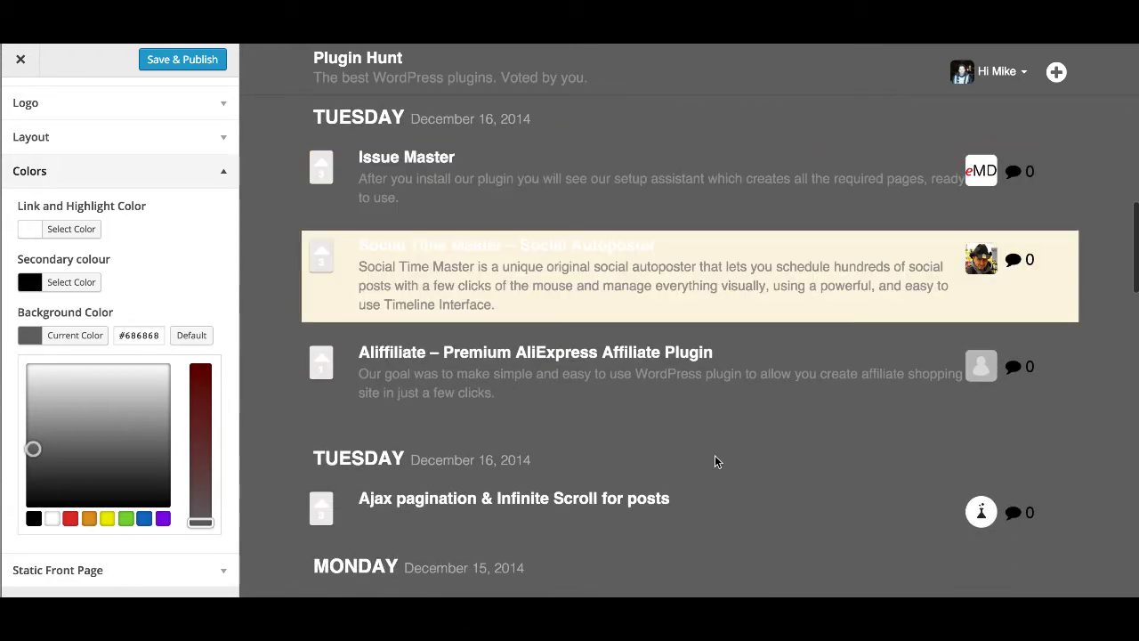
scroll(710, 434, down, 8)
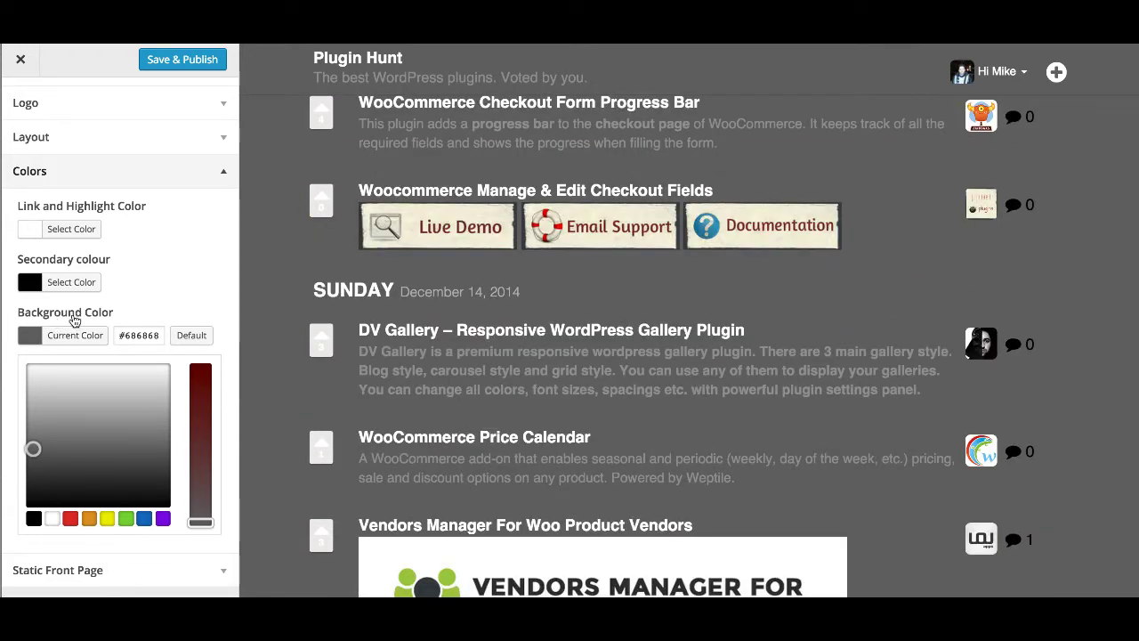
scroll(526, 307, down, 4)
scroll(527, 307, down, 4)
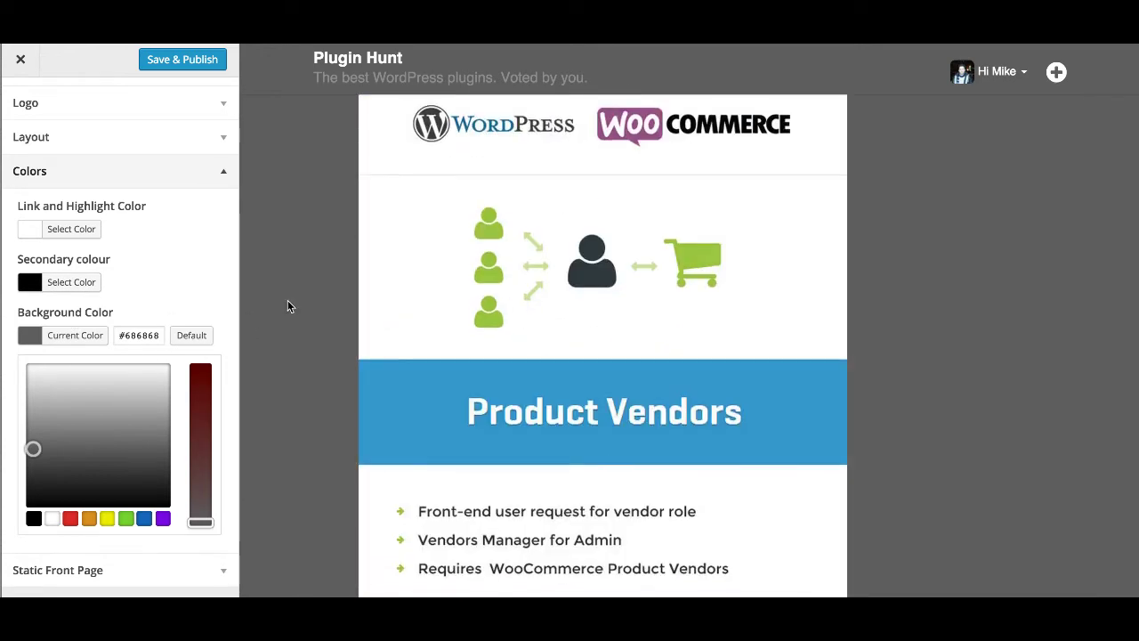
scroll(287, 300, down, 5)
scroll(287, 300, up, 20)
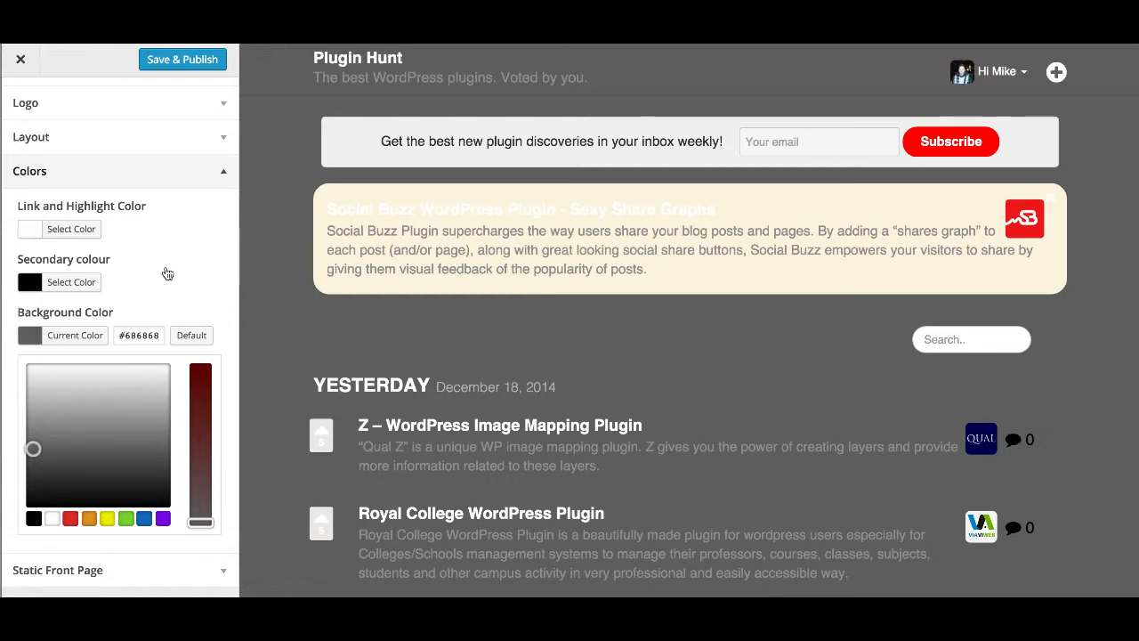
Reset Link and Highlight, Secondary and Background colours to defaults: red, light grey and #ffffff.
click(94, 233)
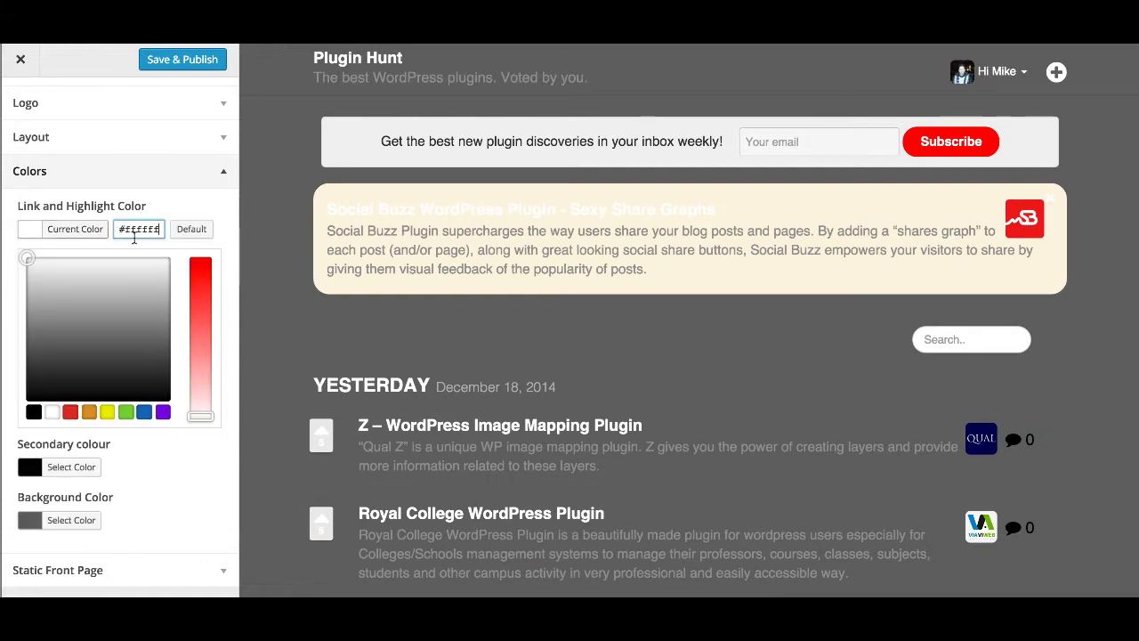
click(192, 229)
click(71, 467)
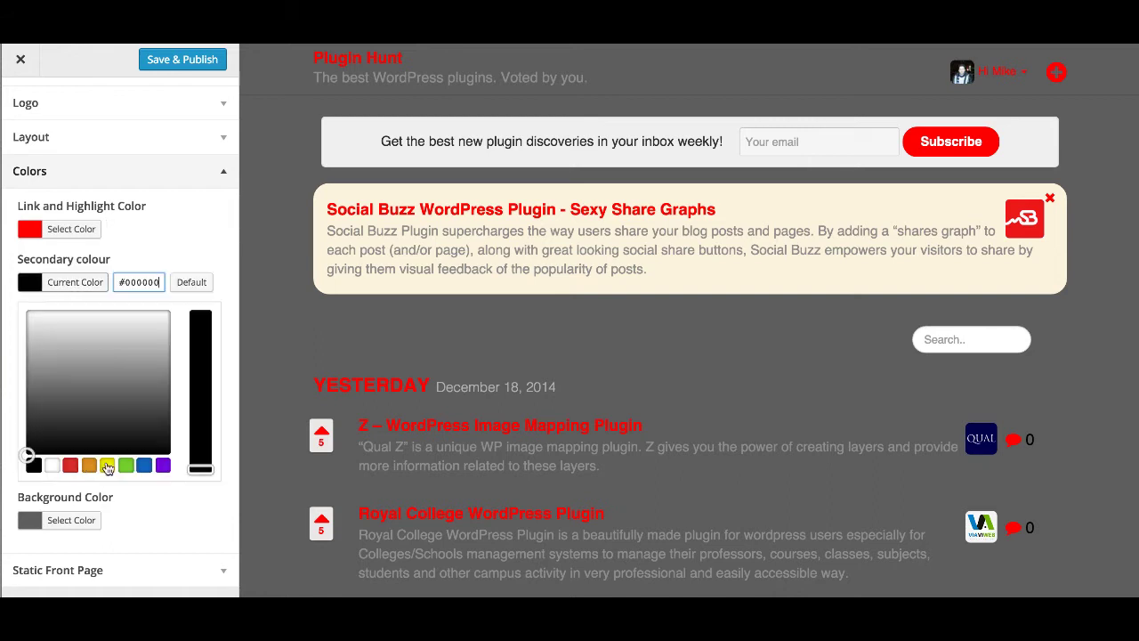
click(194, 284)
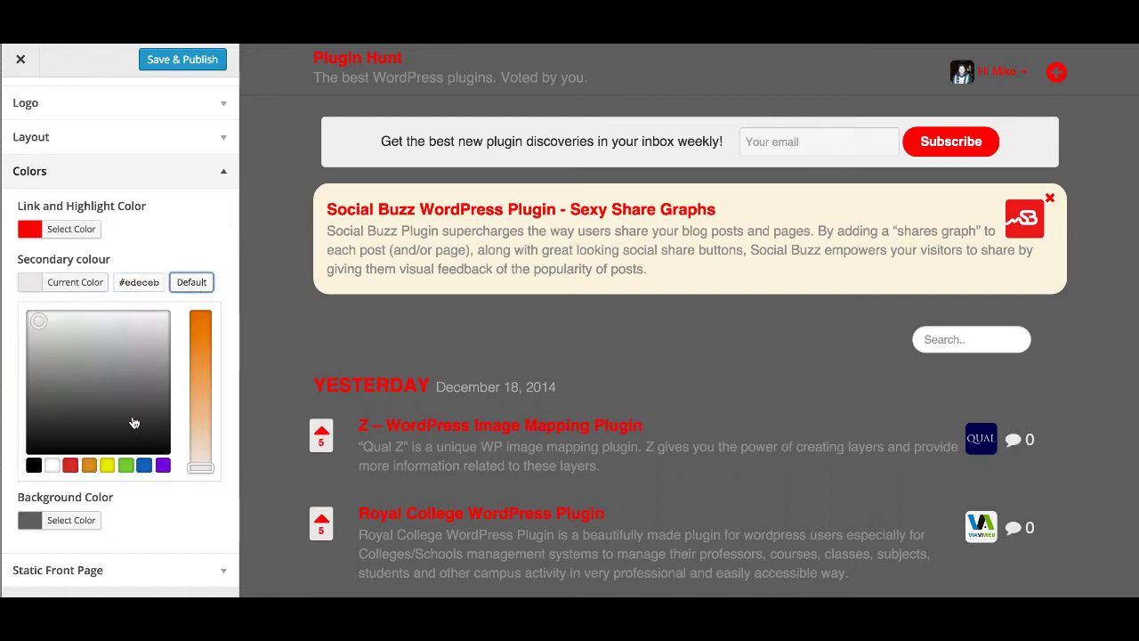
click(78, 521)
click(192, 335)
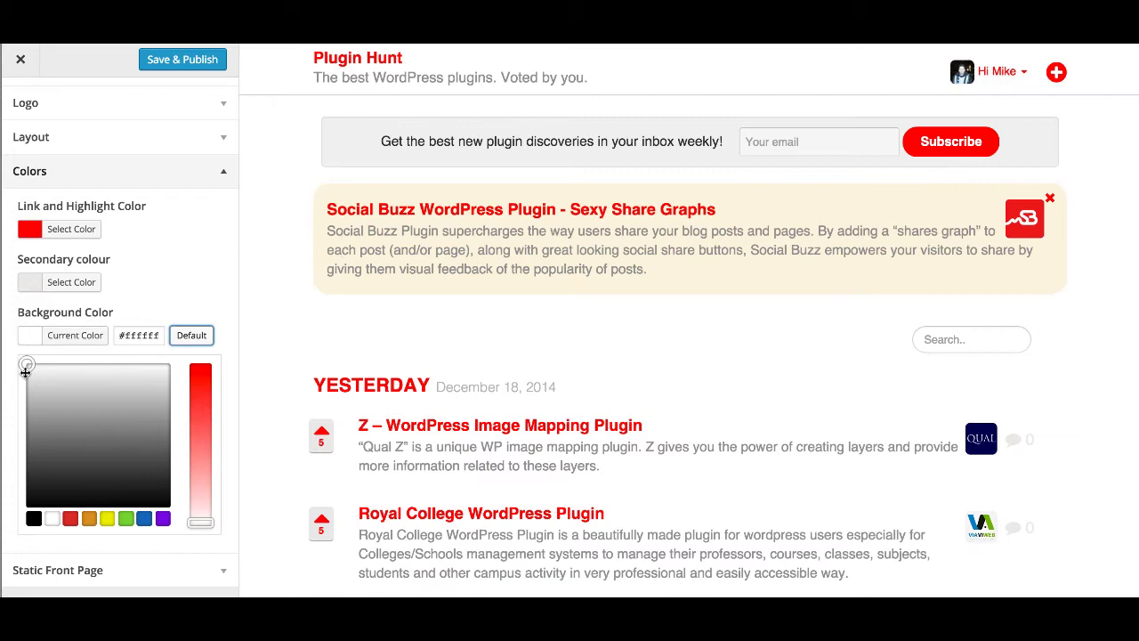
drag(28, 364, 26, 501)
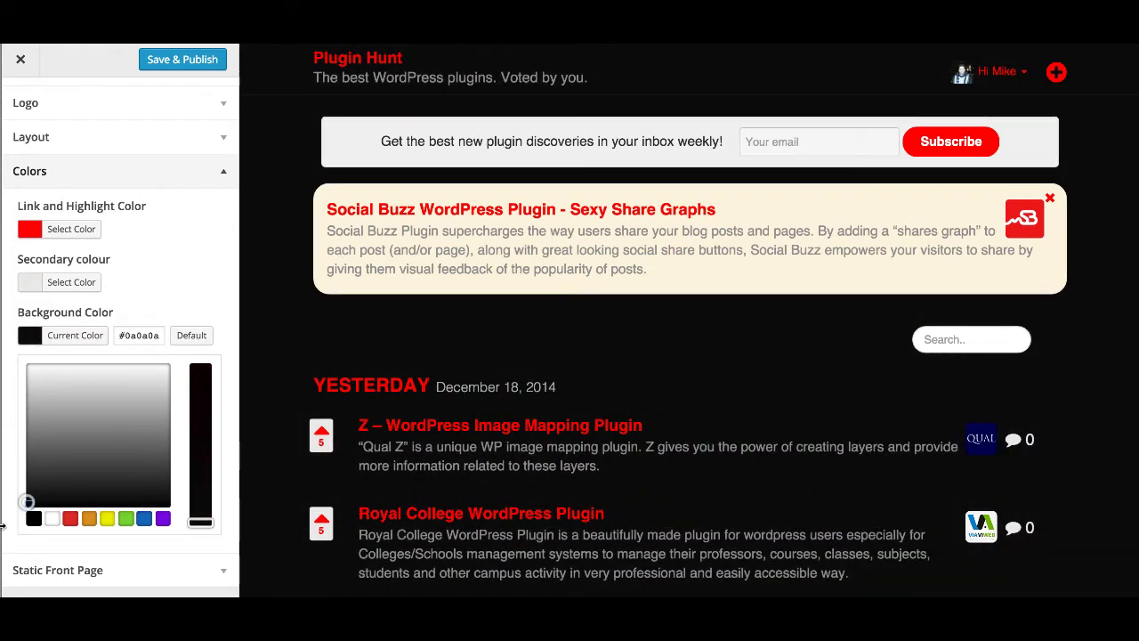
click(126, 518)
click(107, 520)
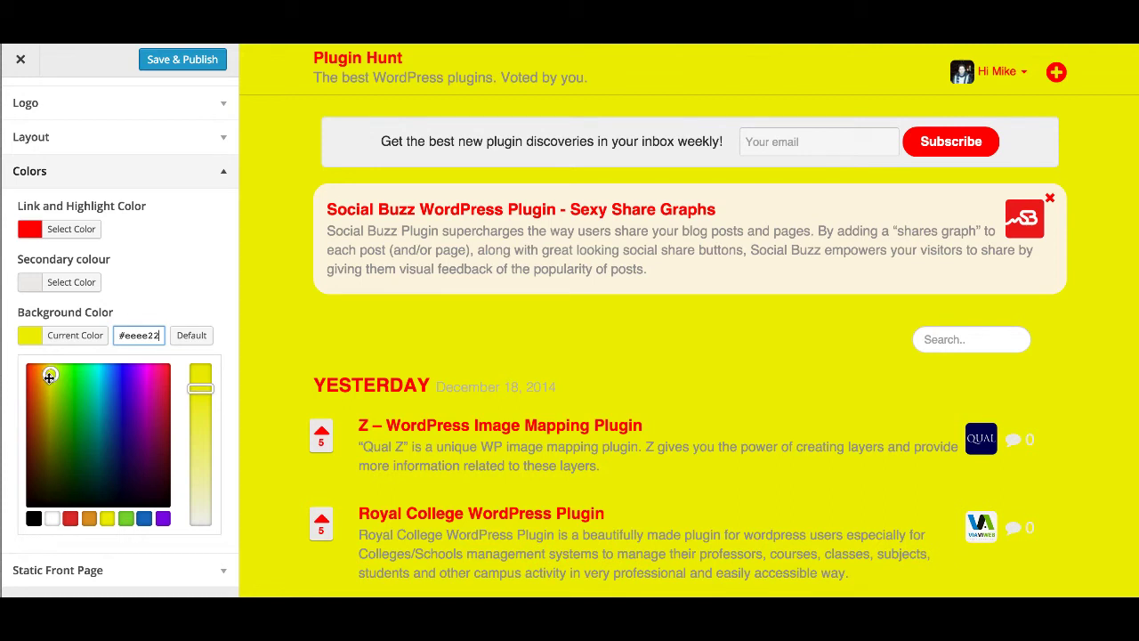
drag(49, 376, 35, 365)
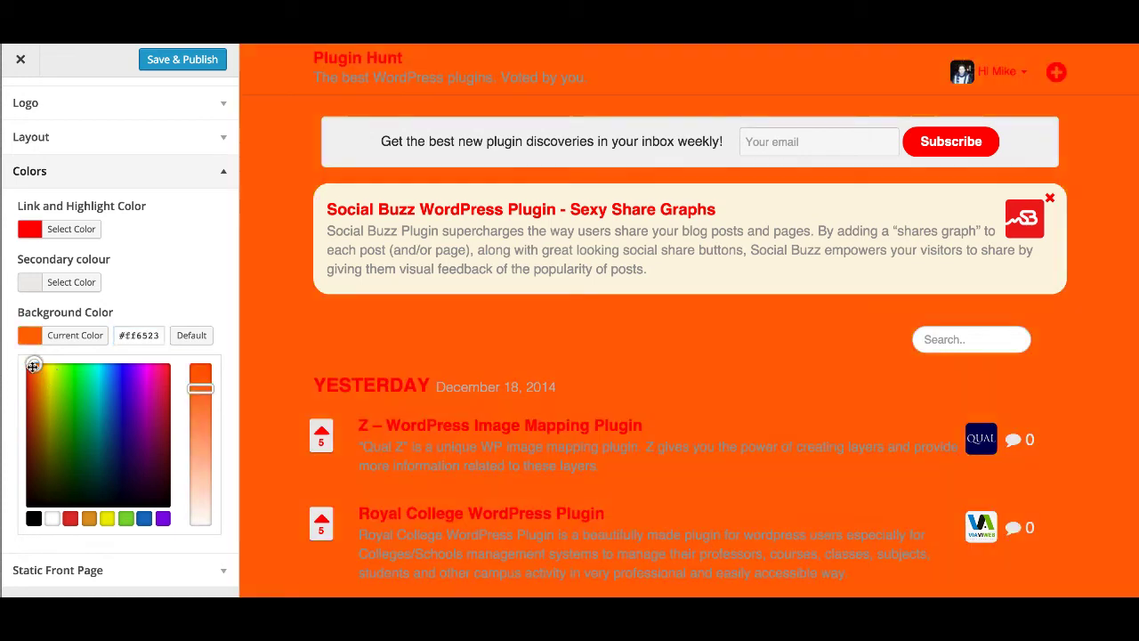
click(191, 335)
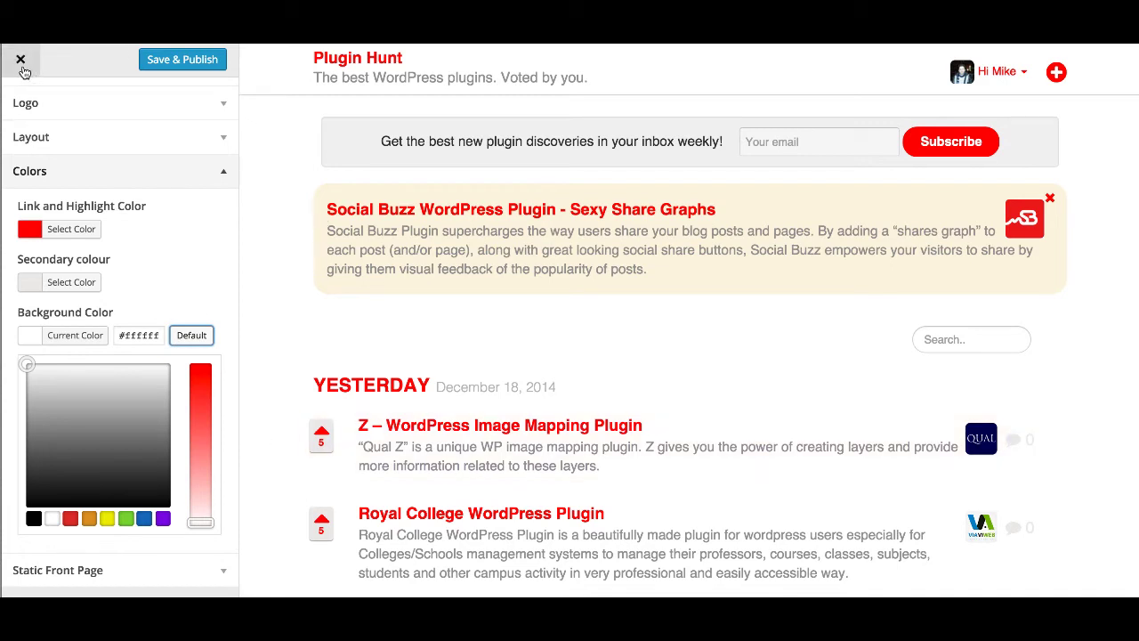
scroll(140, 158, up, 4)
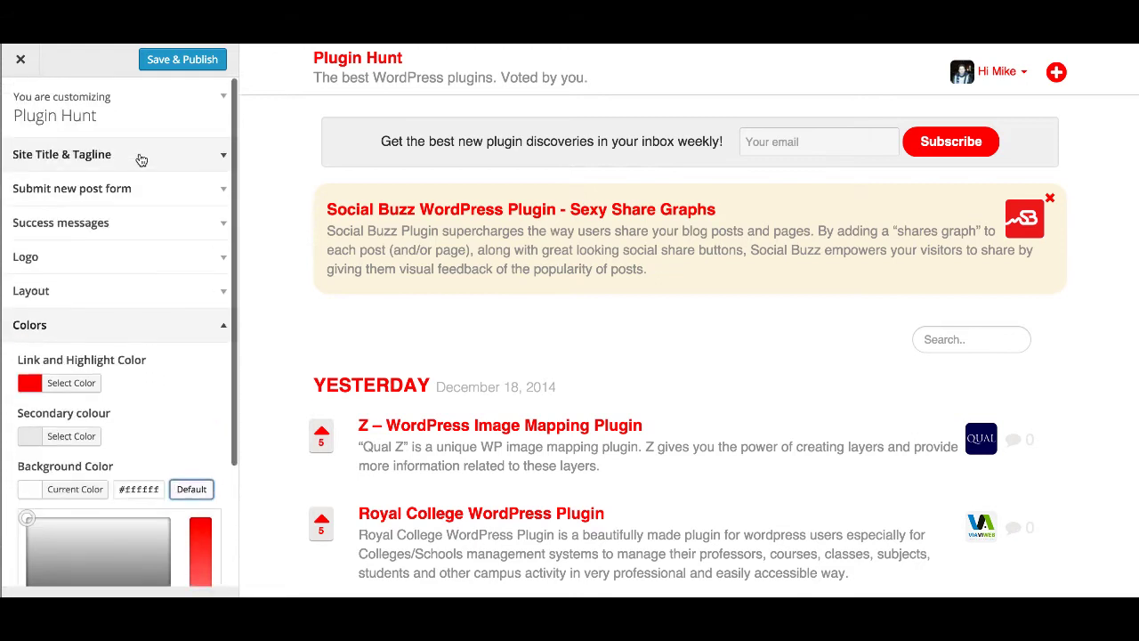
scroll(119, 315, down, 3)
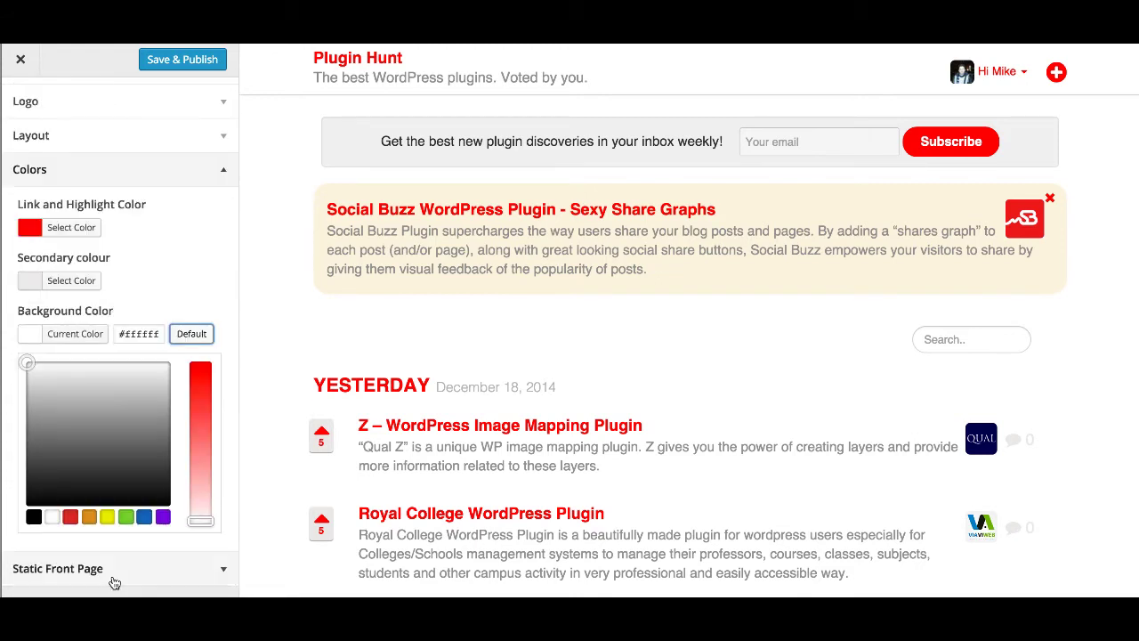
scroll(120, 300, up, 3)
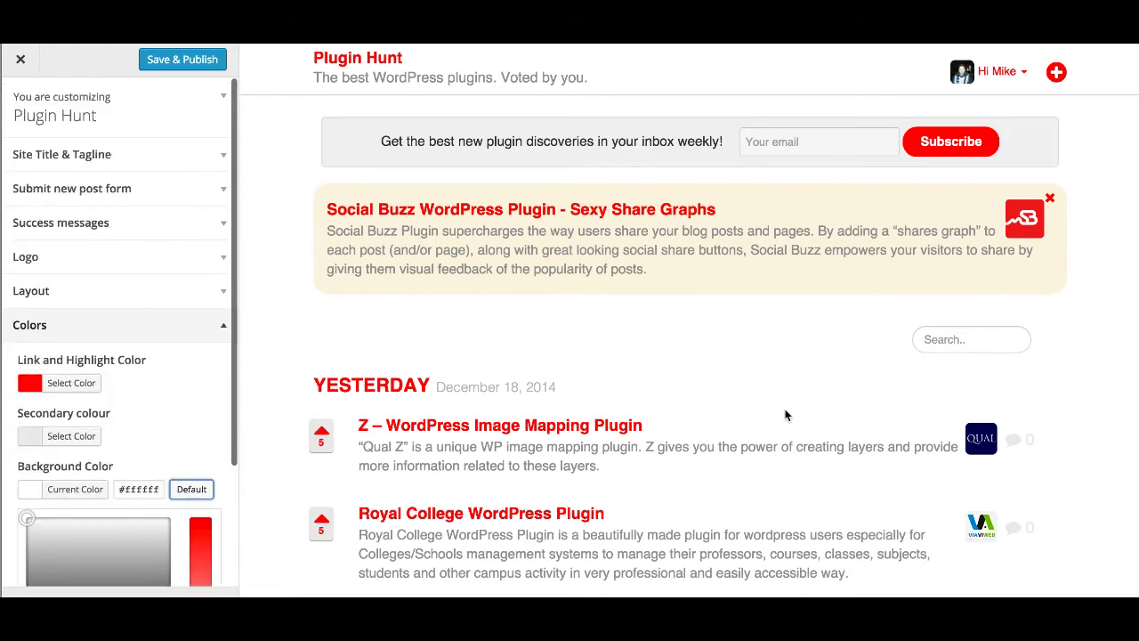
click(734, 453)
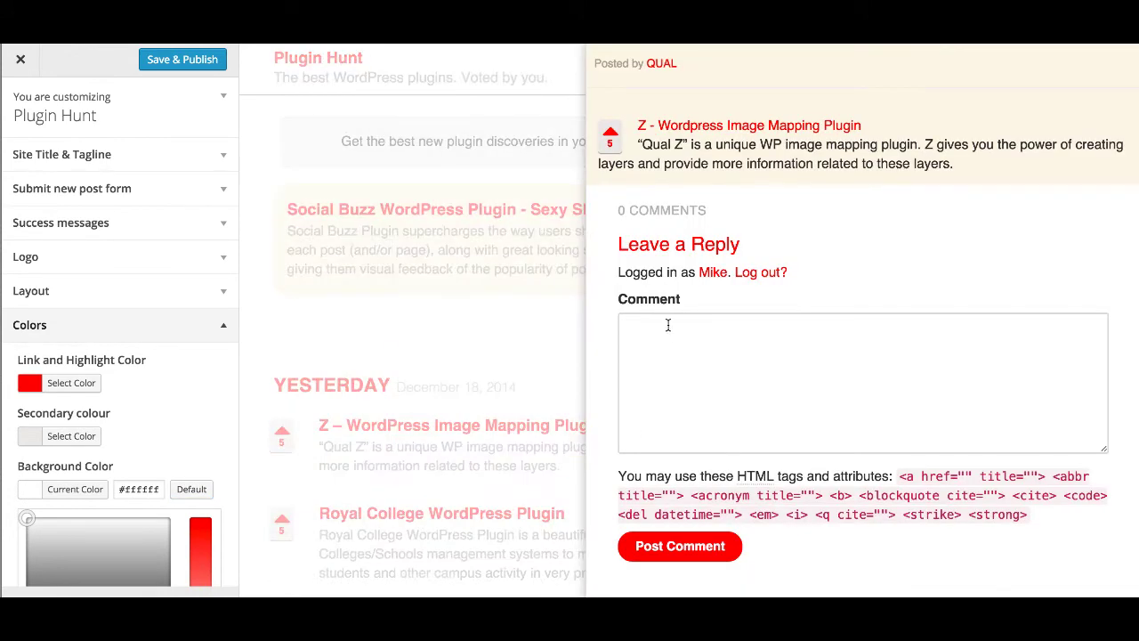
click(463, 356)
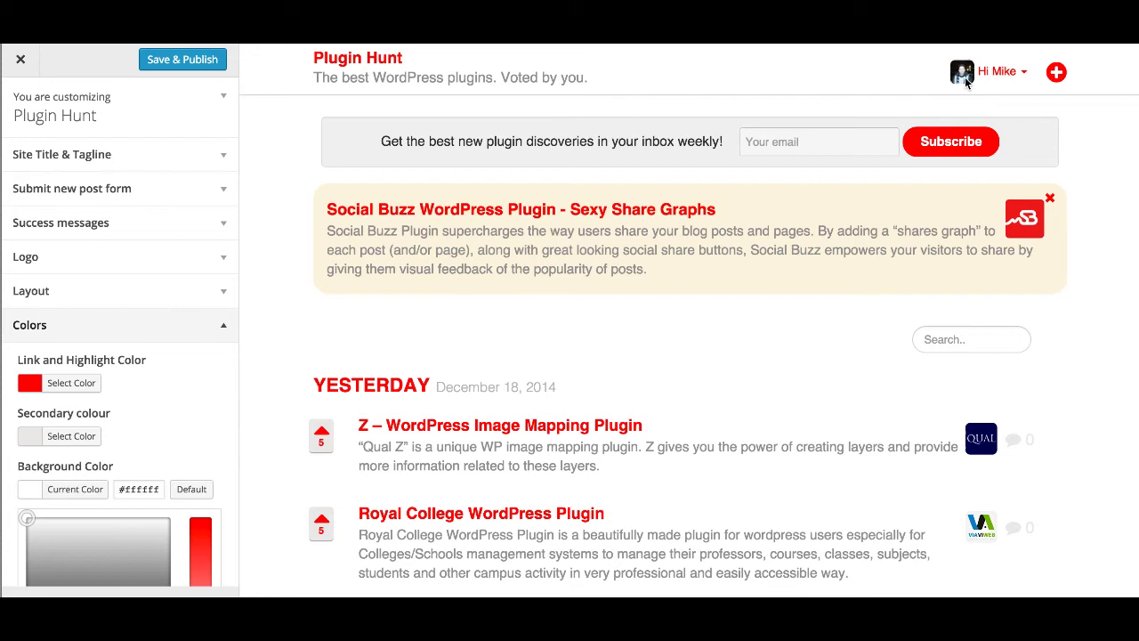